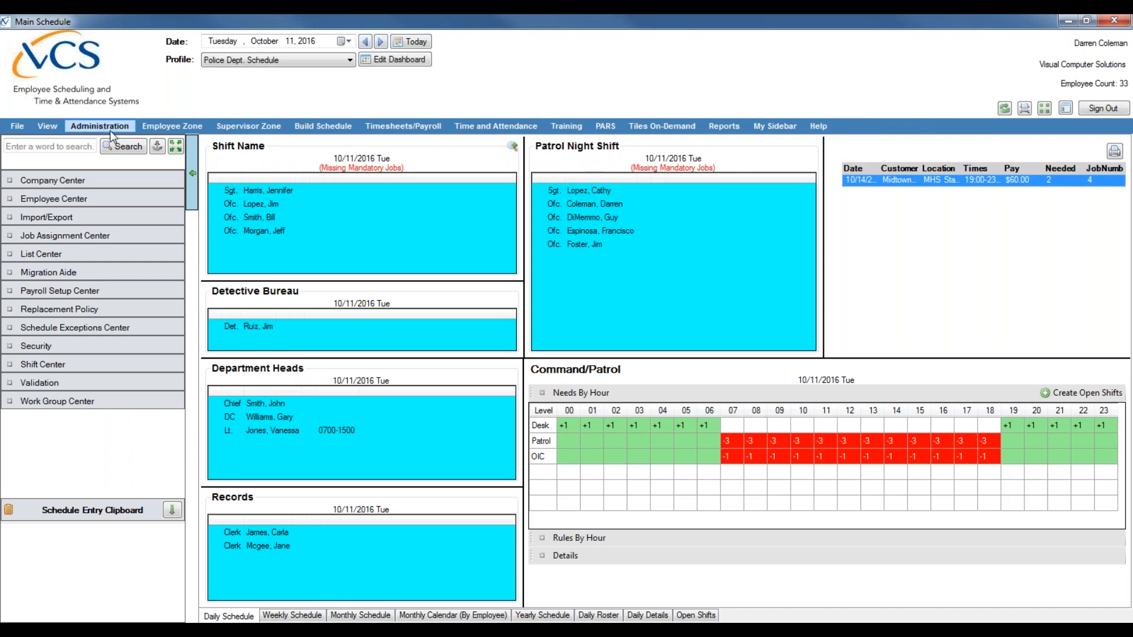
Step: Add and save a new work group with code MGMNT and description Management in the work group setup
{"action": "left_click", "coordinate": [85, 125]}
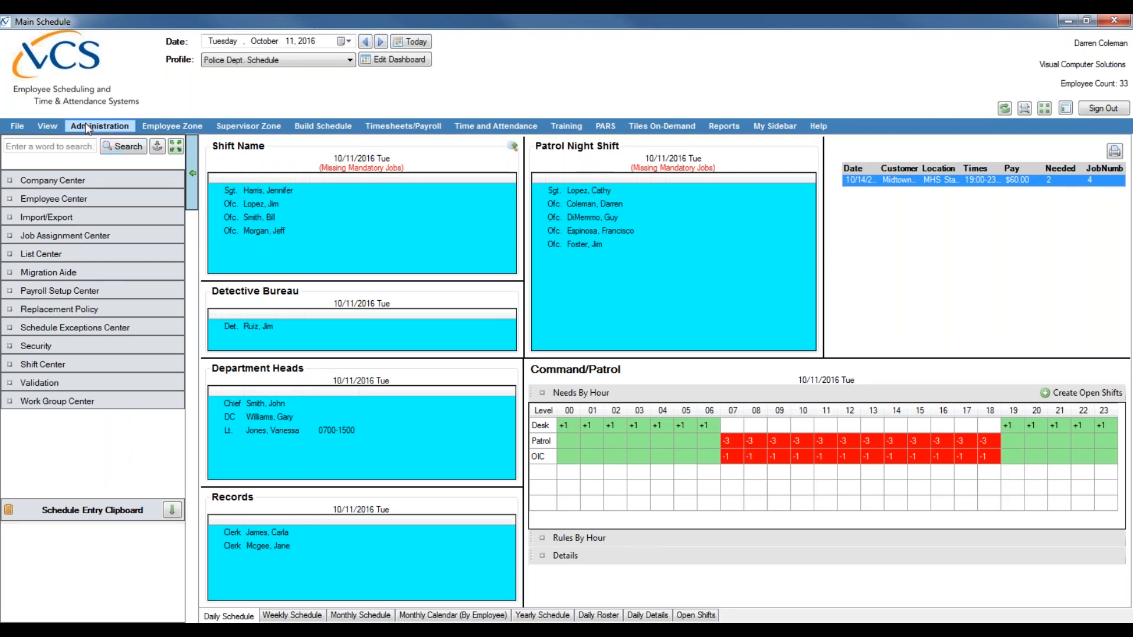
{"action": "left_click", "coordinate": [64, 252]}
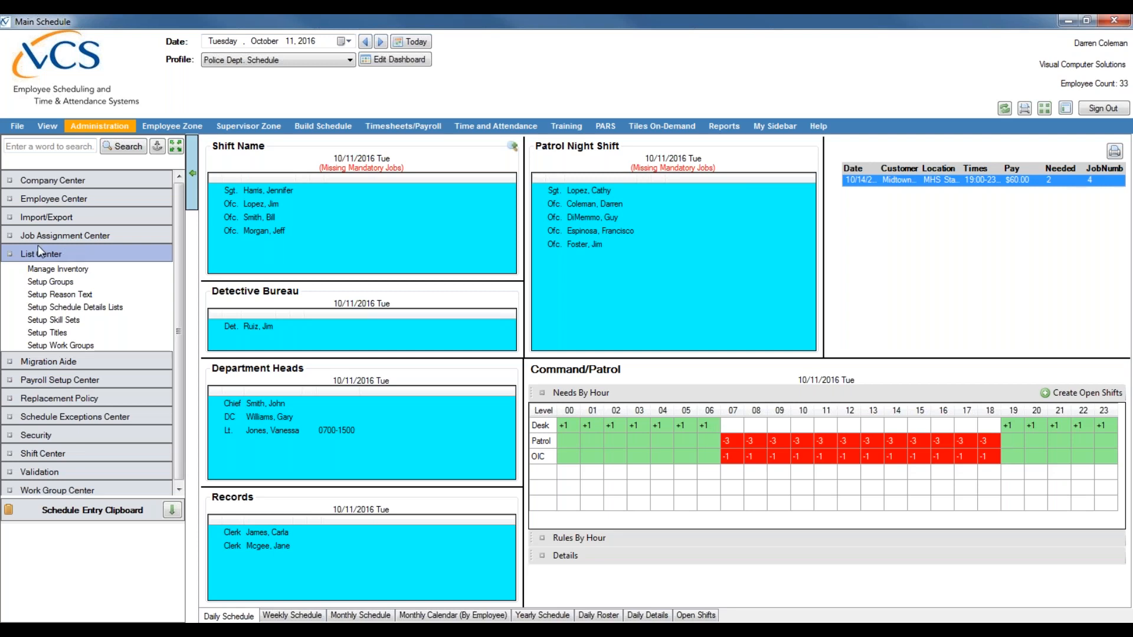
{"action": "left_click", "coordinate": [69, 346]}
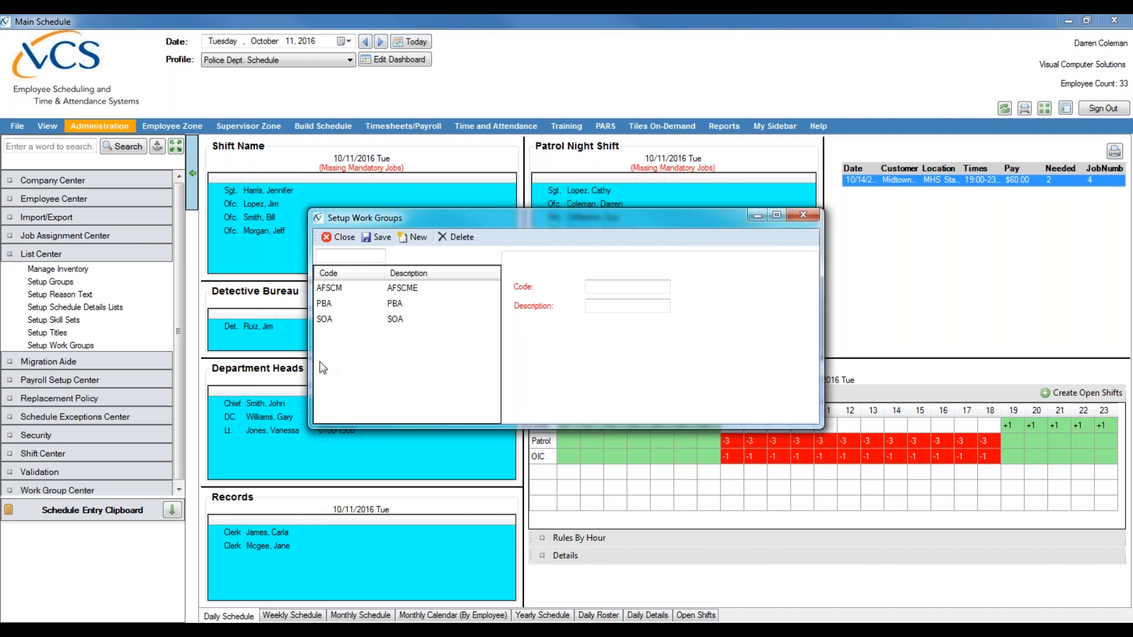
{"action": "left_click", "coordinate": [607, 285]}
{"action": "type", "text": "MGMNT"}
{"action": "key", "text": "Tab"}
{"action": "type", "text": "Management"}
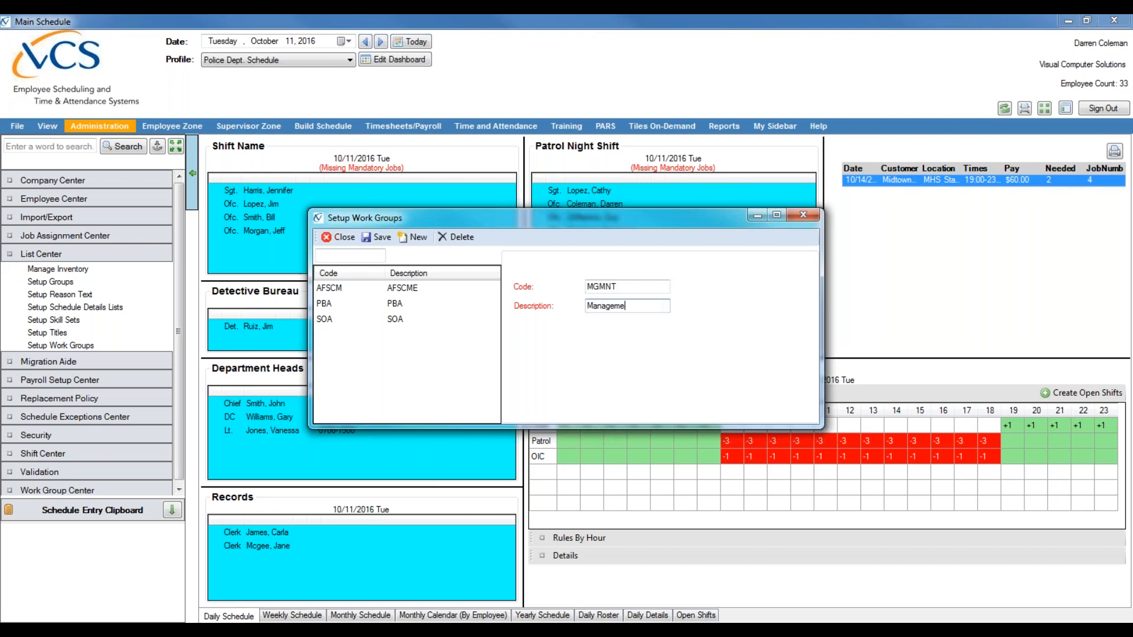
{"action": "left_click", "coordinate": [378, 237]}
{"action": "left_click", "coordinate": [415, 304]}
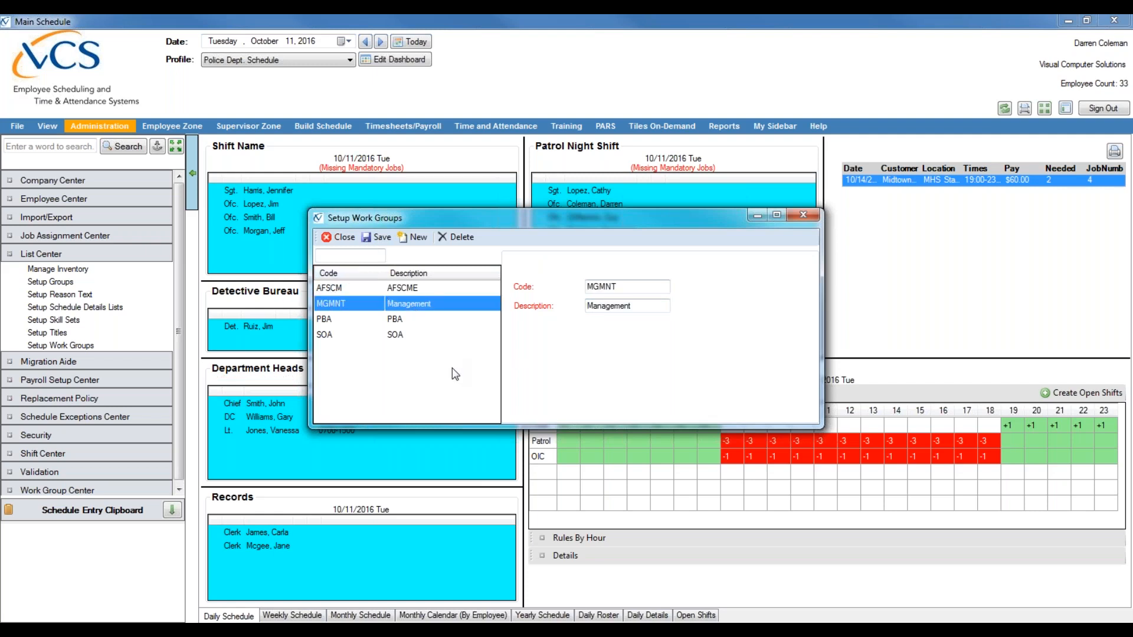
Step: Look through the AFSCME, Management, PBA and SOA work group entries, and close the work group setup
{"action": "left_click", "coordinate": [373, 292]}
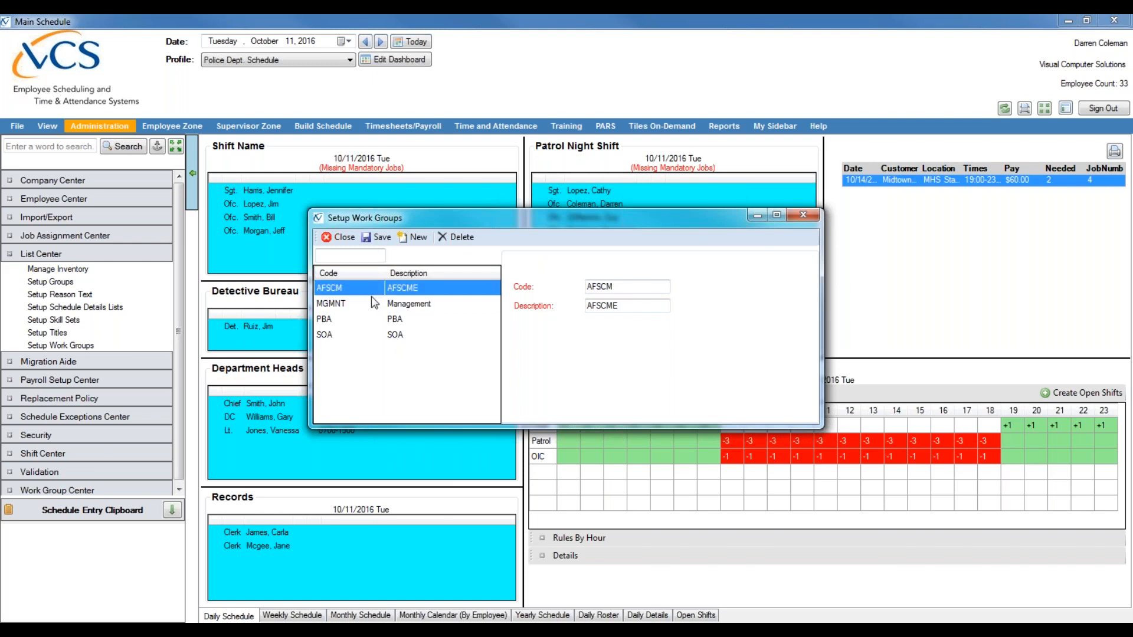
{"action": "left_click", "coordinate": [374, 308]}
{"action": "left_click", "coordinate": [376, 319]}
{"action": "left_click", "coordinate": [372, 335]}
{"action": "left_click", "coordinate": [364, 320]}
{"action": "left_click", "coordinate": [363, 303]}
{"action": "left_click", "coordinate": [363, 293]}
{"action": "left_click", "coordinate": [338, 238]}
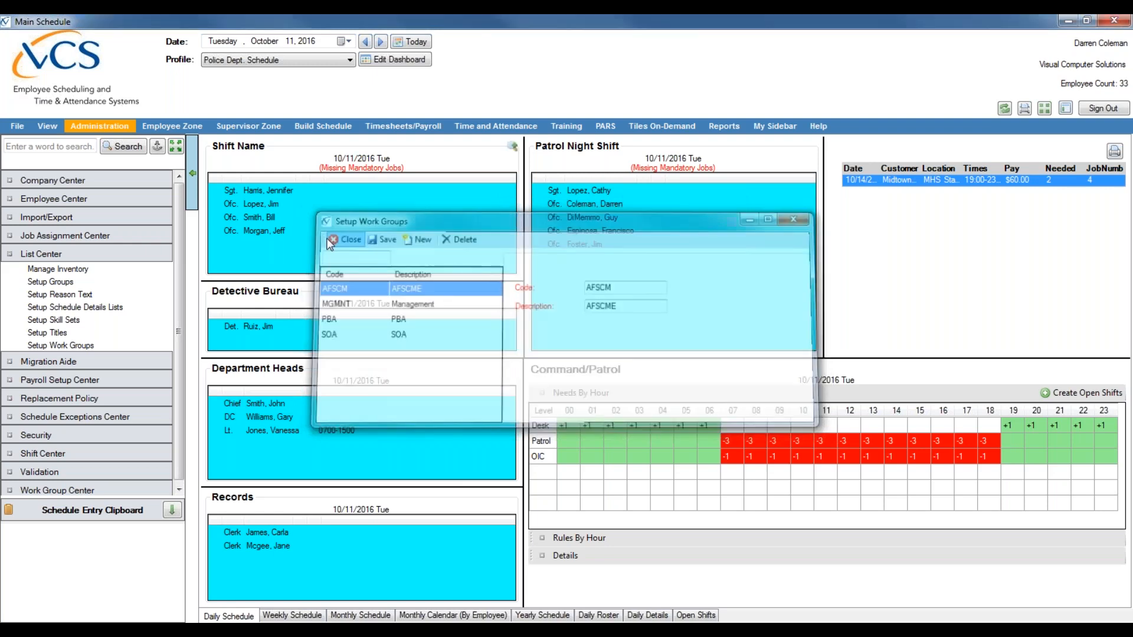
Step: Open Quick Employee Information Update from the Employee Center and set the information to update to Work Groups
{"action": "left_click", "coordinate": [130, 255]}
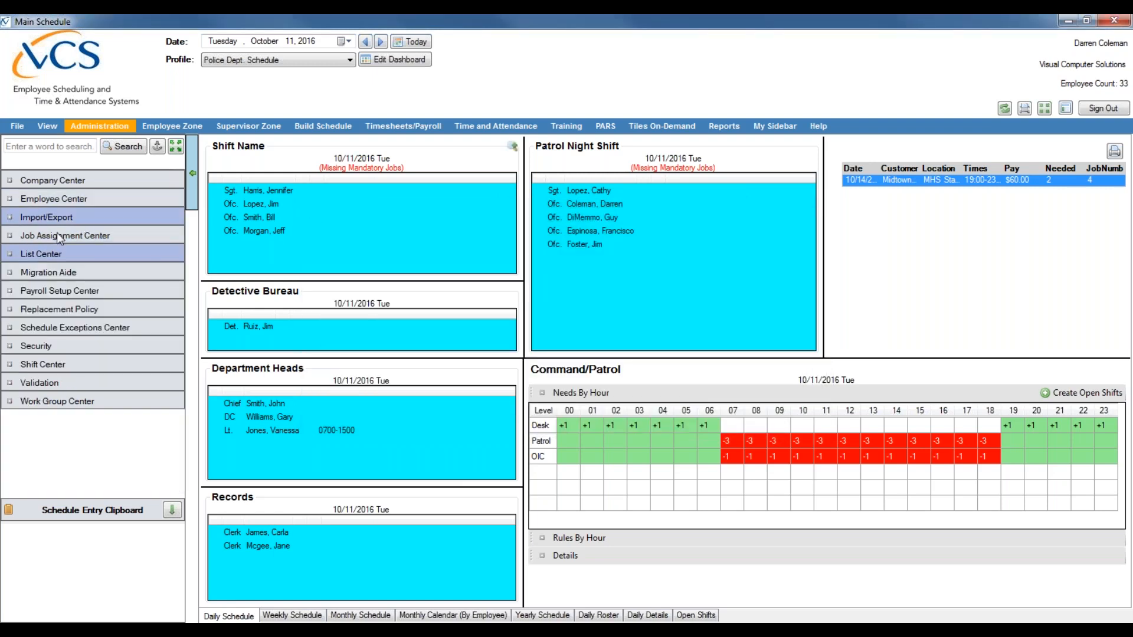
{"action": "left_click", "coordinate": [63, 194]}
{"action": "left_click", "coordinate": [87, 329]}
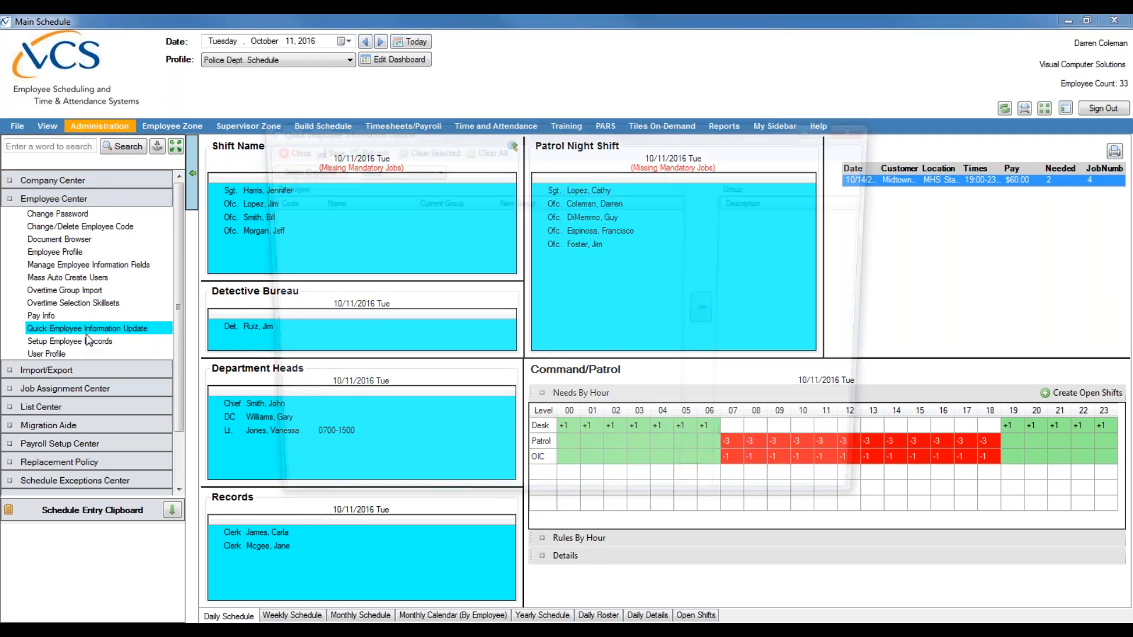
{"action": "left_click", "coordinate": [360, 171]}
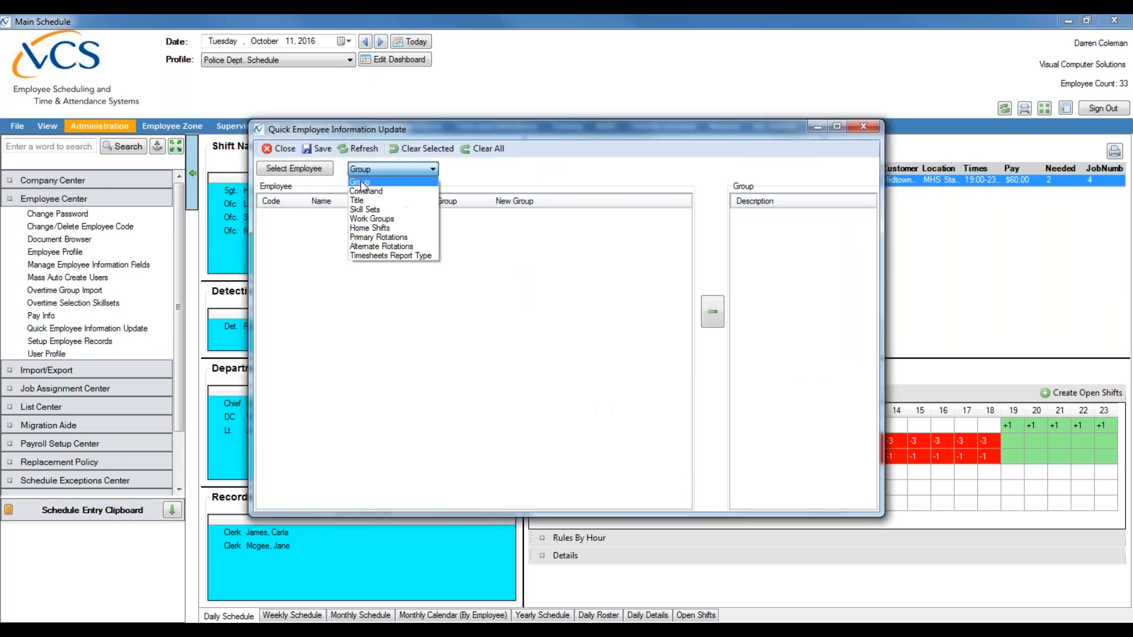
{"action": "left_click", "coordinate": [369, 220]}
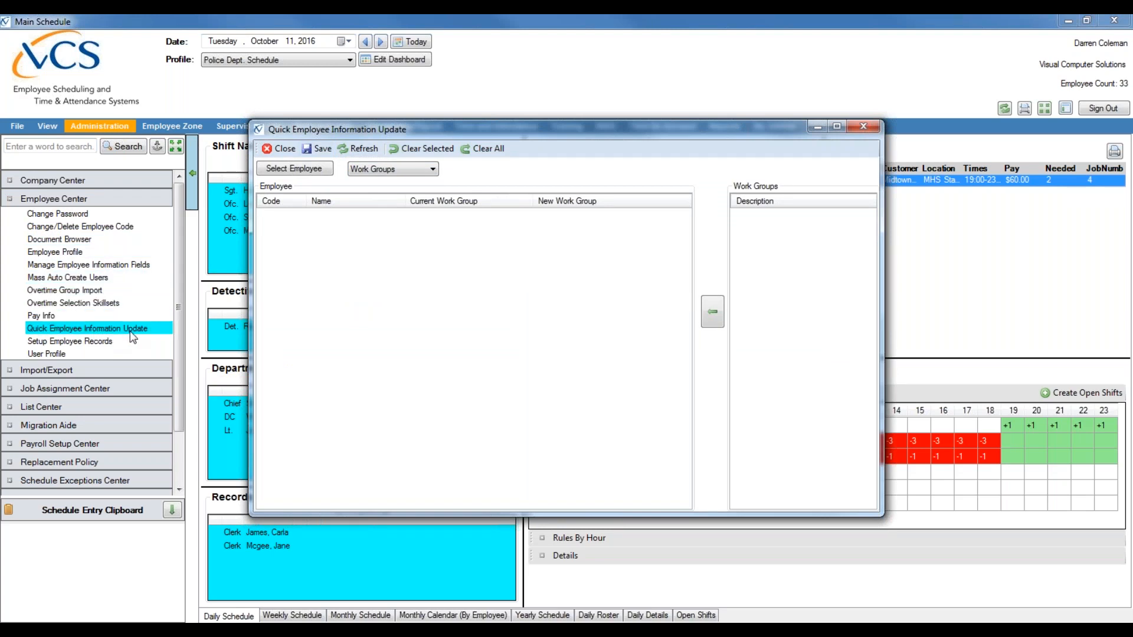
Step: Load five employees into the update list: three from Squad B, one from Division 1 and one from Squad D
{"action": "left_click", "coordinate": [307, 171]}
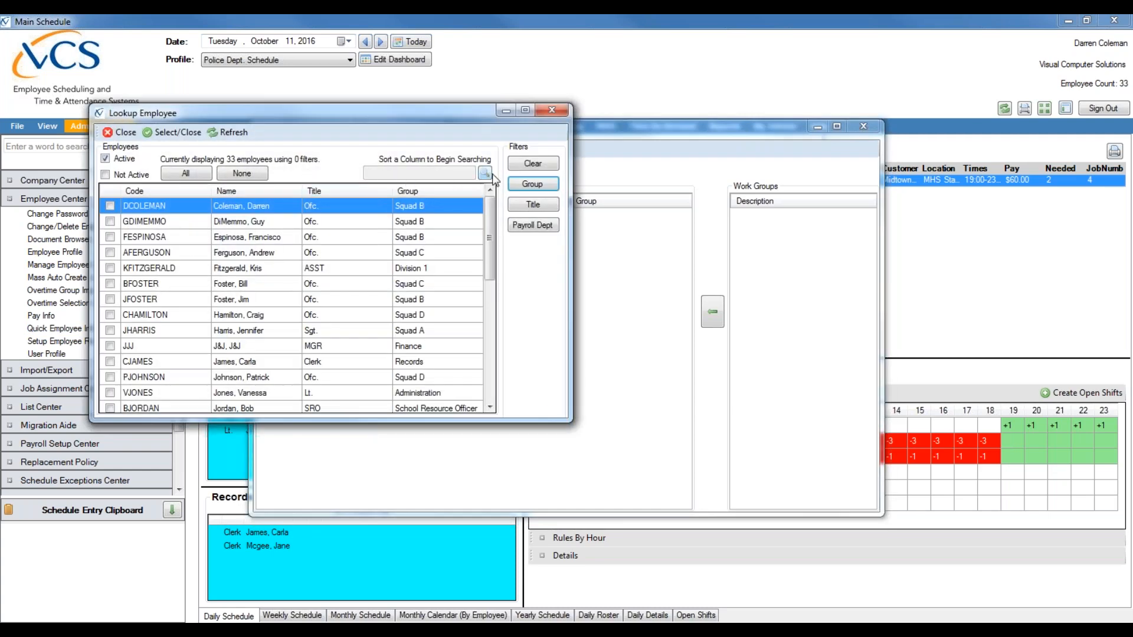
{"action": "left_click", "coordinate": [111, 221]}
{"action": "left_click", "coordinate": [114, 239]}
{"action": "left_click", "coordinate": [112, 256]}
{"action": "left_click", "coordinate": [112, 280]}
{"action": "left_click", "coordinate": [111, 269]}
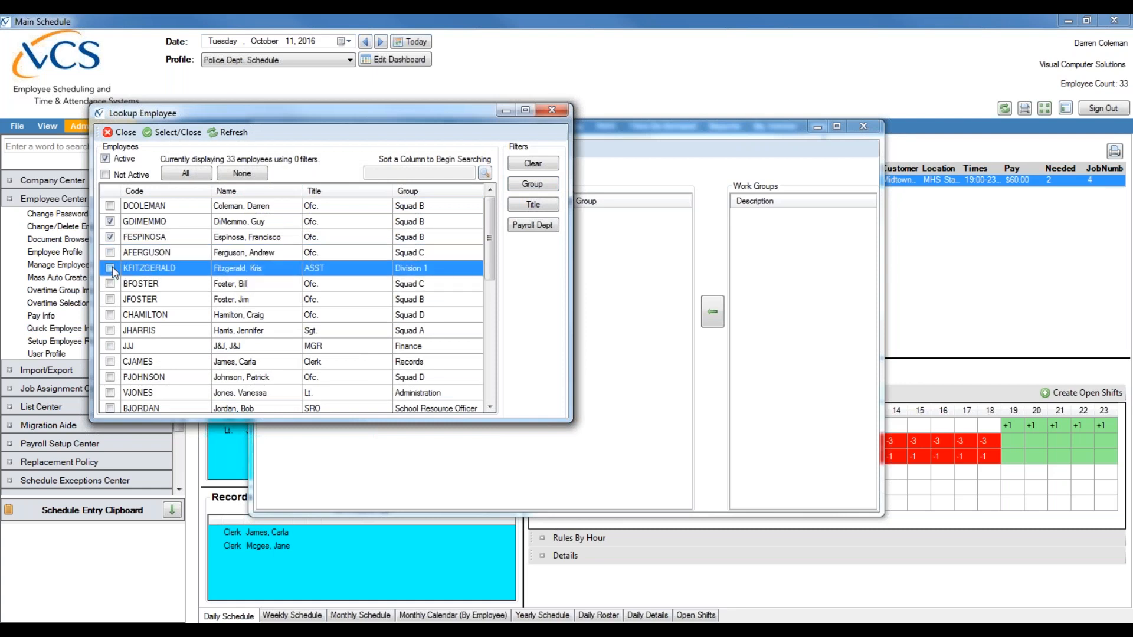
{"action": "left_click", "coordinate": [113, 297]}
{"action": "left_click", "coordinate": [110, 299]}
{"action": "left_click", "coordinate": [110, 316]}
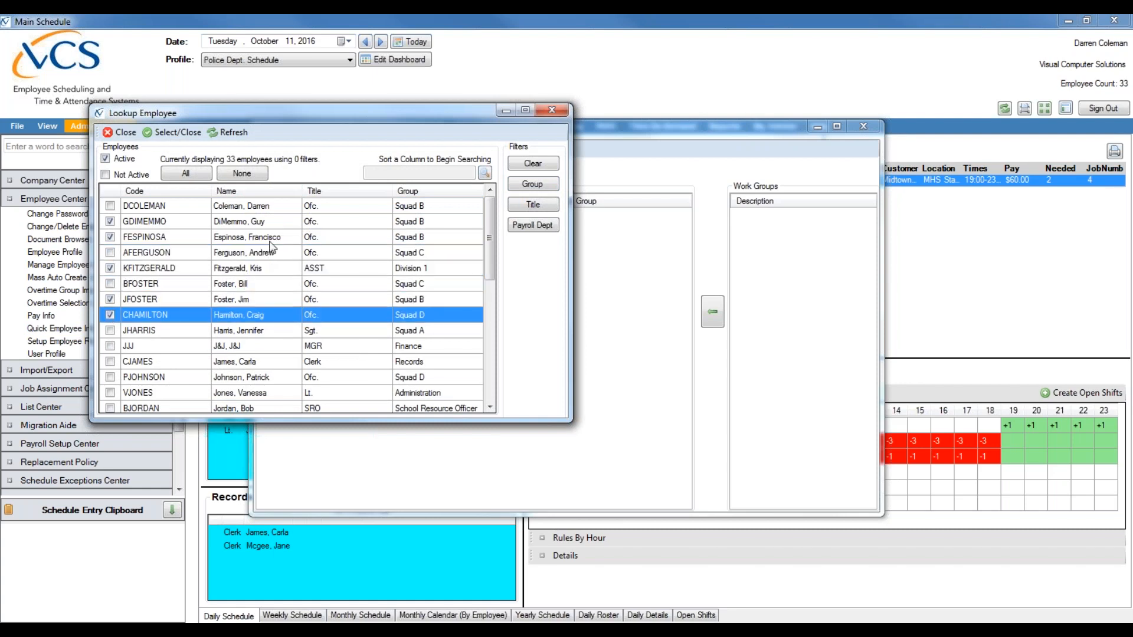
{"action": "left_click", "coordinate": [178, 133]}
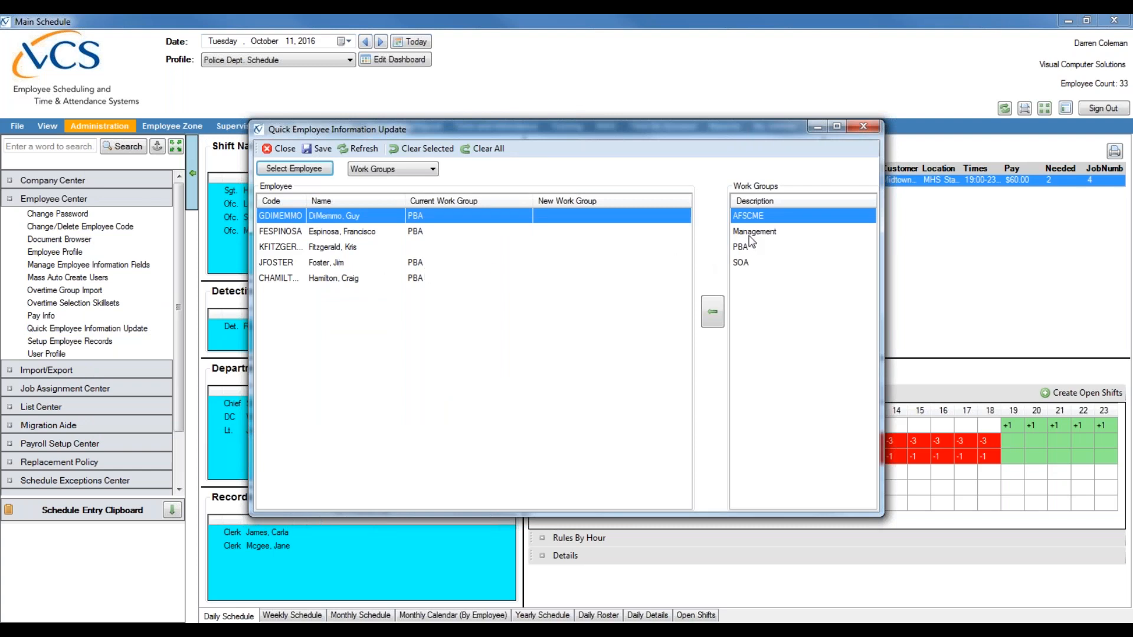
Step: Try assigning the Management work group to the loaded employees, and close the employee update without saving
{"action": "left_click", "coordinate": [601, 231]}
{"action": "left_click", "coordinate": [600, 220]}
{"action": "left_click", "coordinate": [768, 234]}
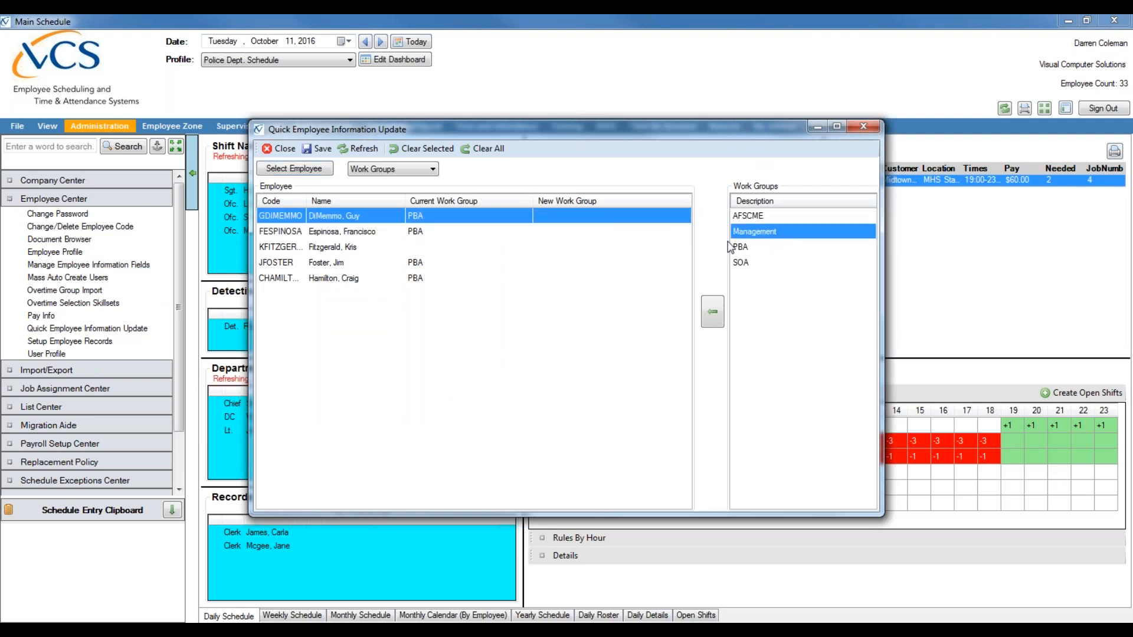
{"action": "left_click", "coordinate": [400, 170]}
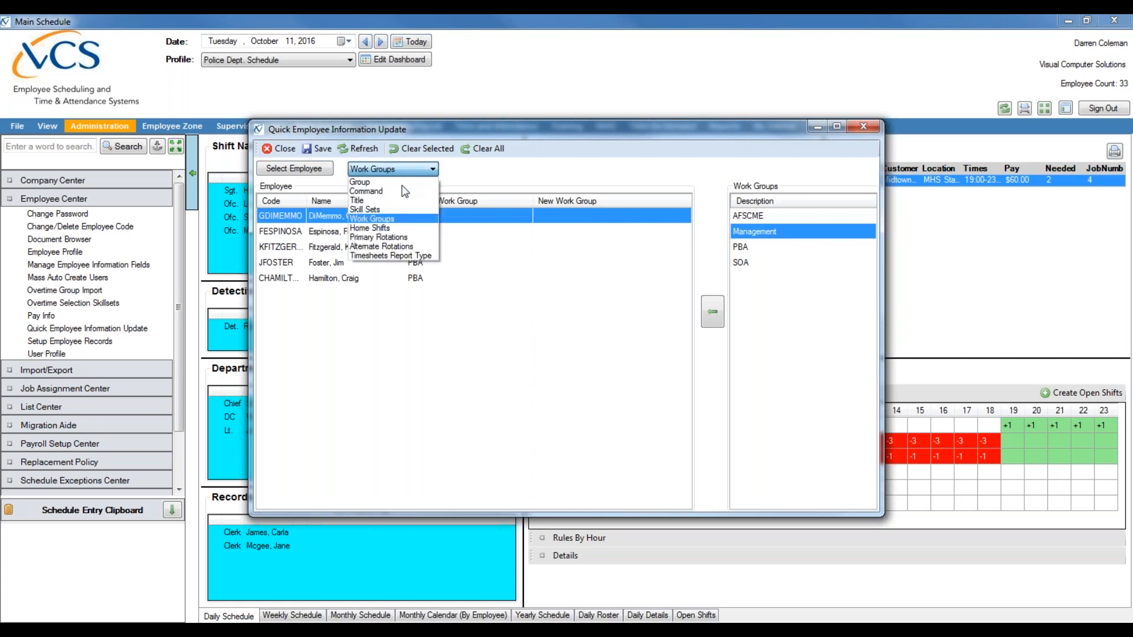
{"action": "left_click", "coordinate": [388, 220]}
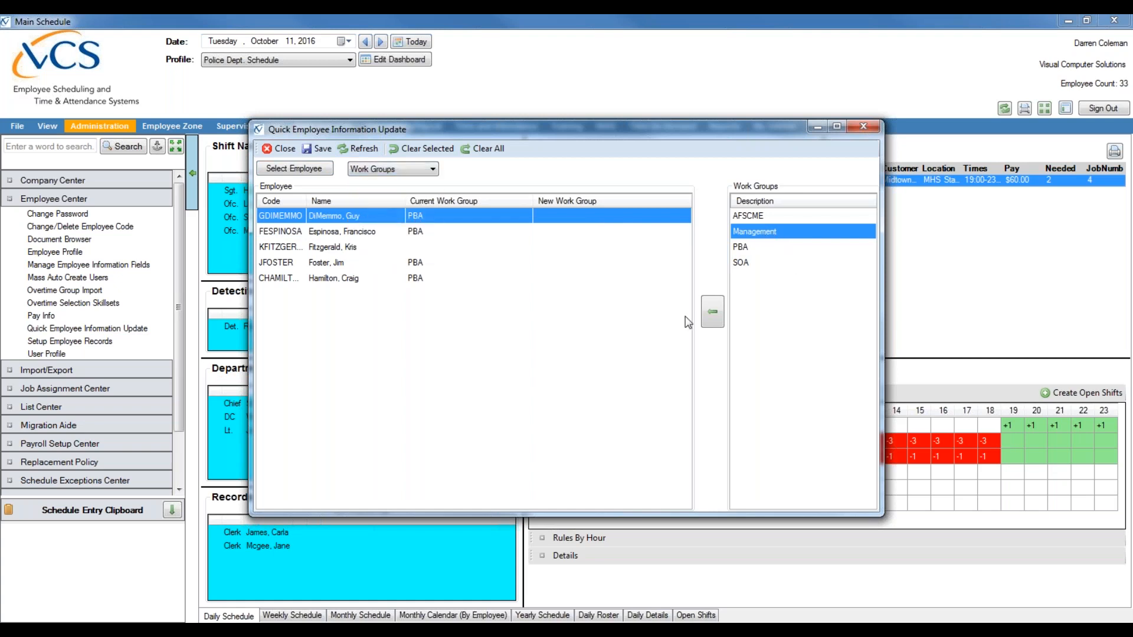
{"action": "left_click", "coordinate": [709, 311]}
{"action": "left_click", "coordinate": [610, 373]}
{"action": "left_click", "coordinate": [358, 234]}
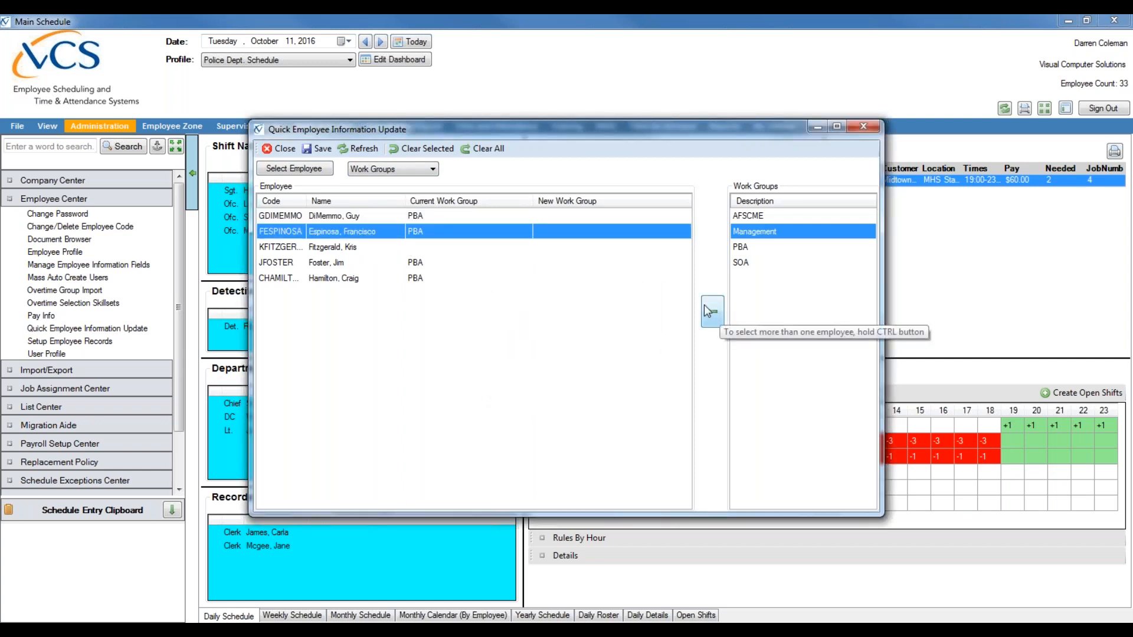
{"action": "left_click_drag", "start_coordinate": [377, 218], "coordinate": [375, 275]}
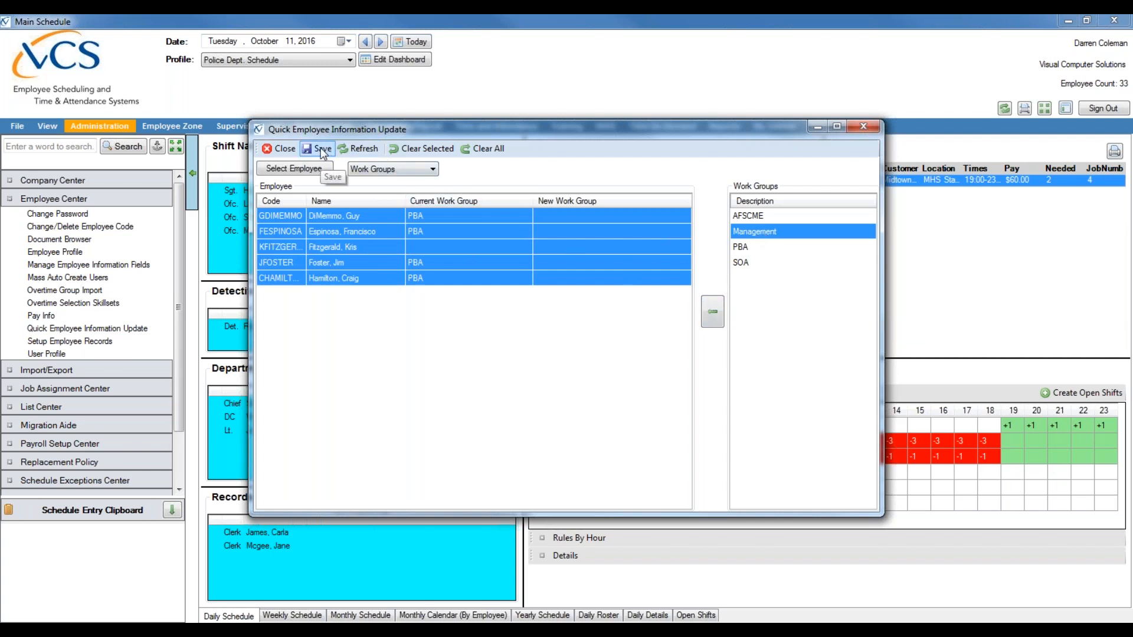
{"action": "left_click", "coordinate": [398, 247]}
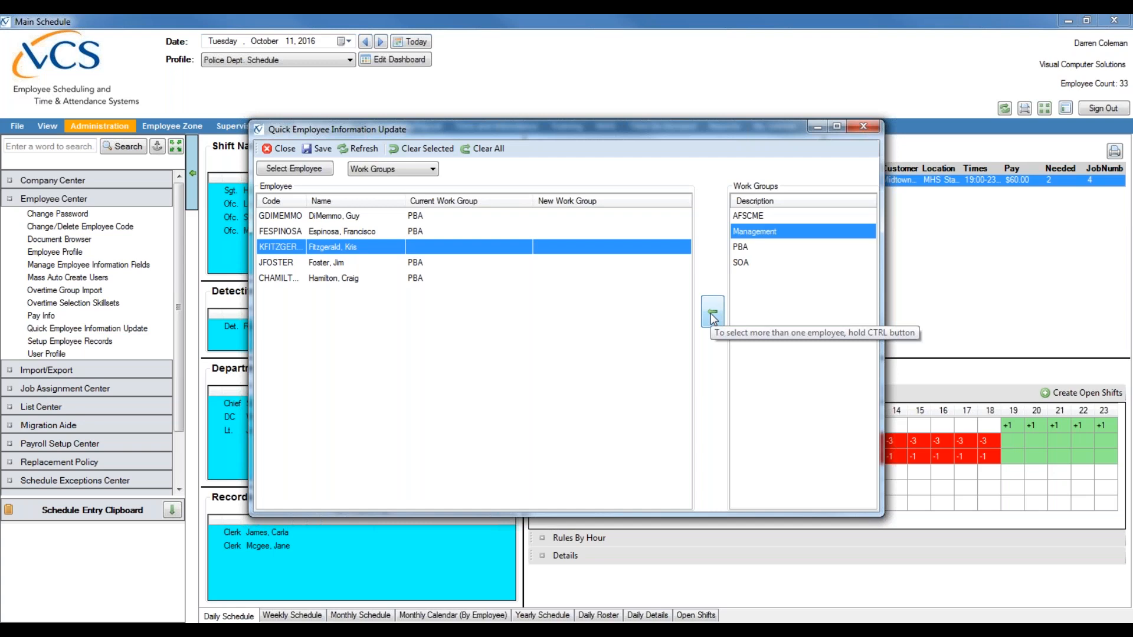
{"action": "left_click", "coordinate": [273, 148]}
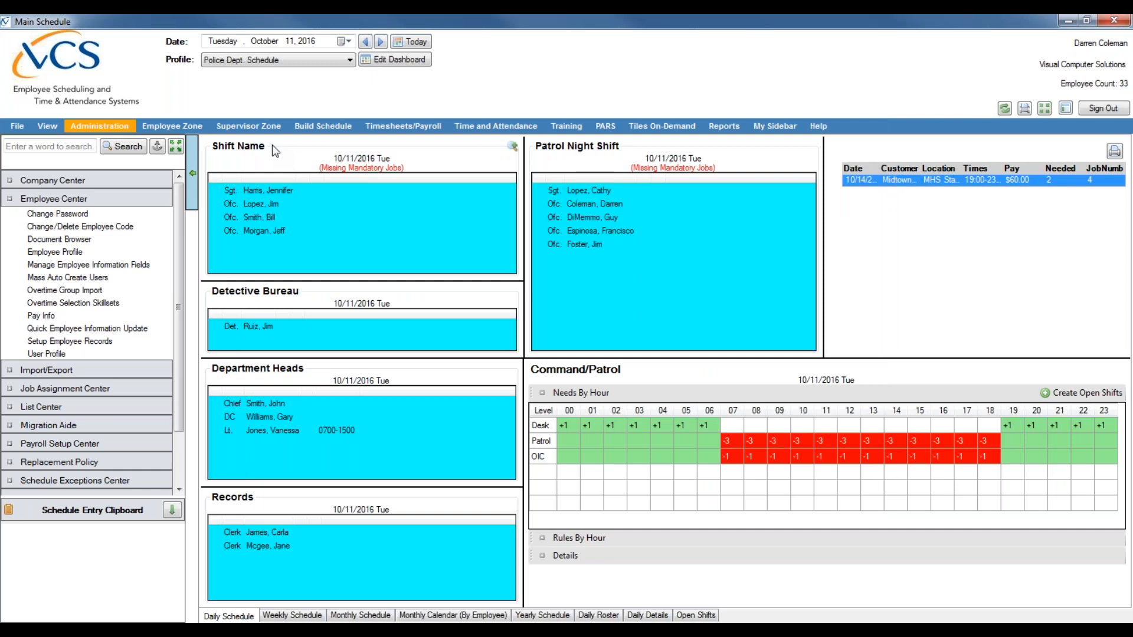
Step: Open Holiday Rules from the Work Group Center and choose the Management work group
{"action": "left_click", "coordinate": [101, 197]}
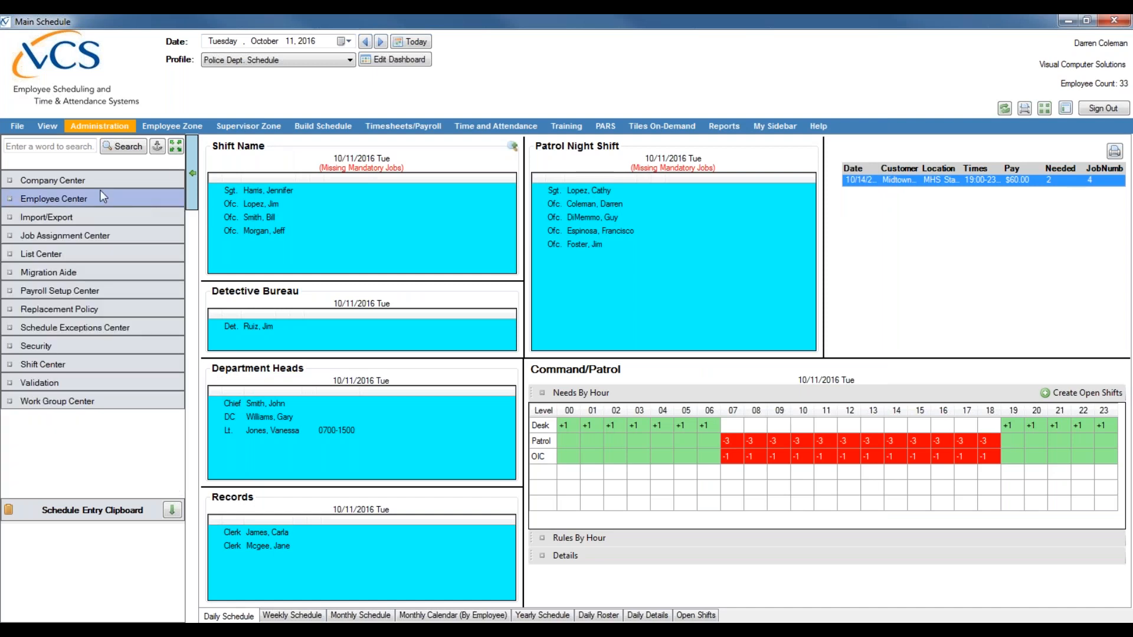
{"action": "left_click", "coordinate": [80, 400]}
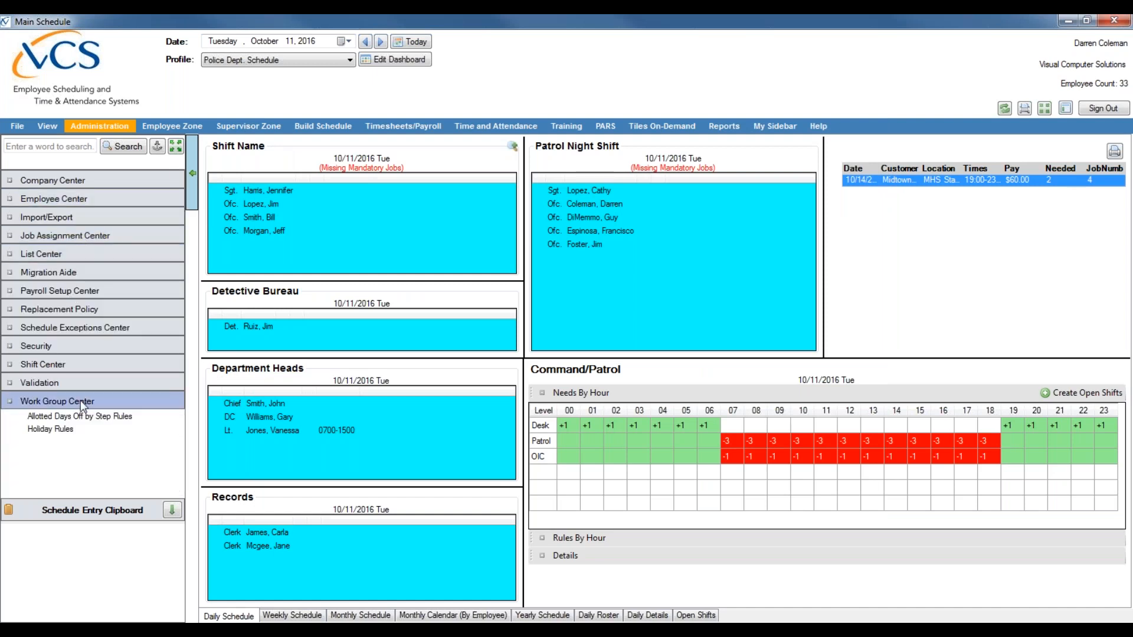
{"action": "left_click", "coordinate": [83, 419]}
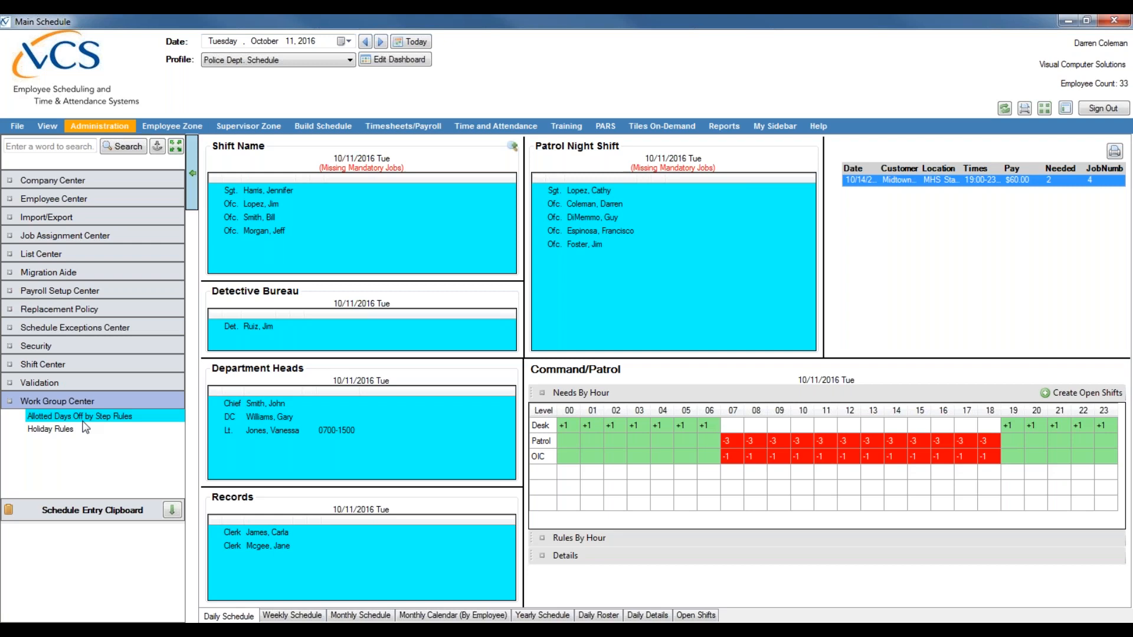
{"action": "left_click", "coordinate": [66, 430]}
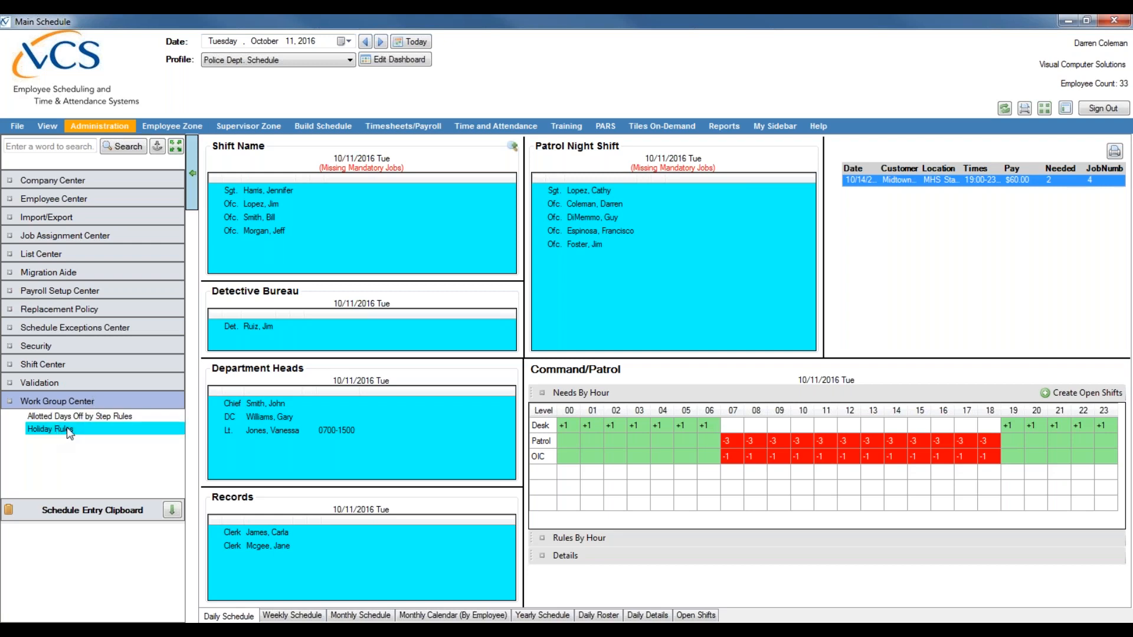
{"action": "double_click", "coordinate": [70, 434]}
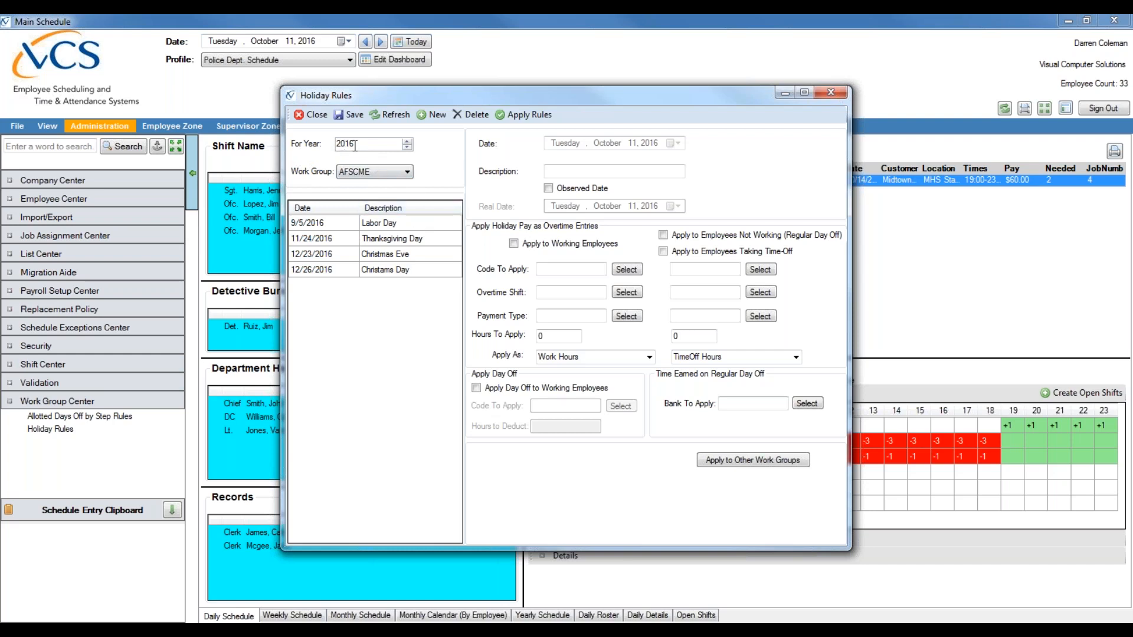
{"action": "left_click", "coordinate": [354, 173]}
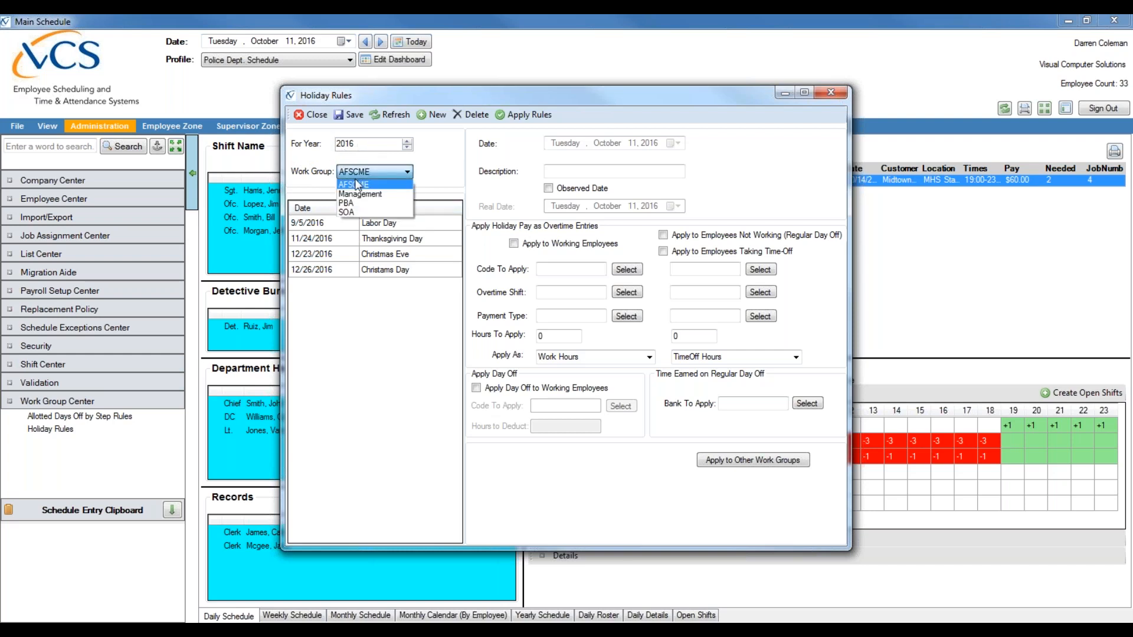
{"action": "left_click", "coordinate": [364, 197]}
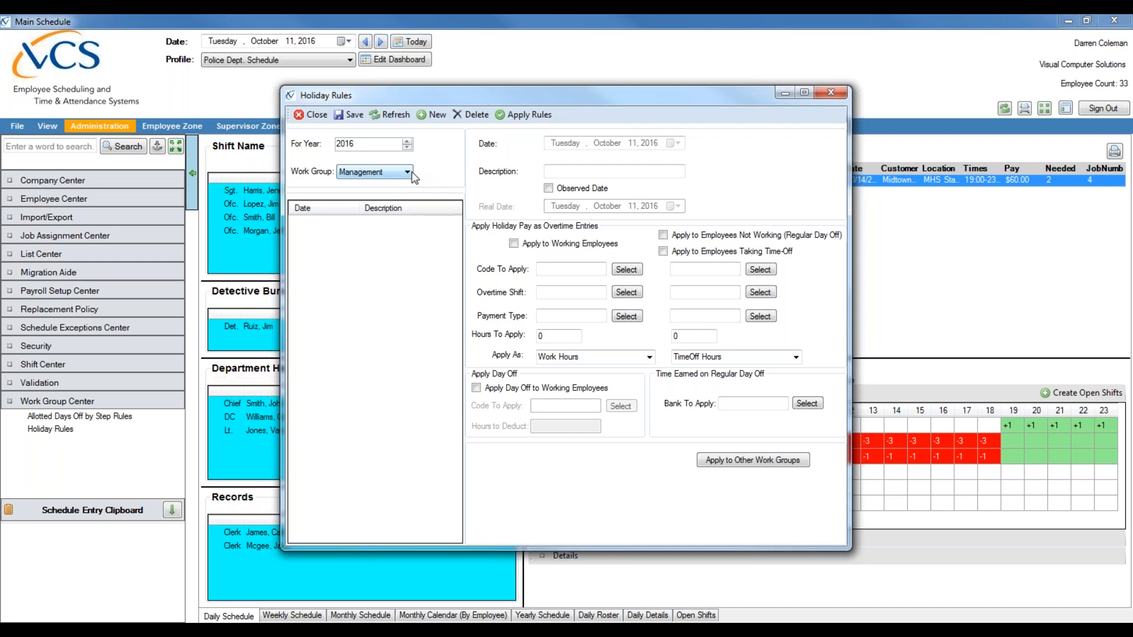
Step: Start a new holiday rule for the Management work group and set its date to Thursday, November 24, 2016
{"action": "left_click", "coordinate": [429, 115]}
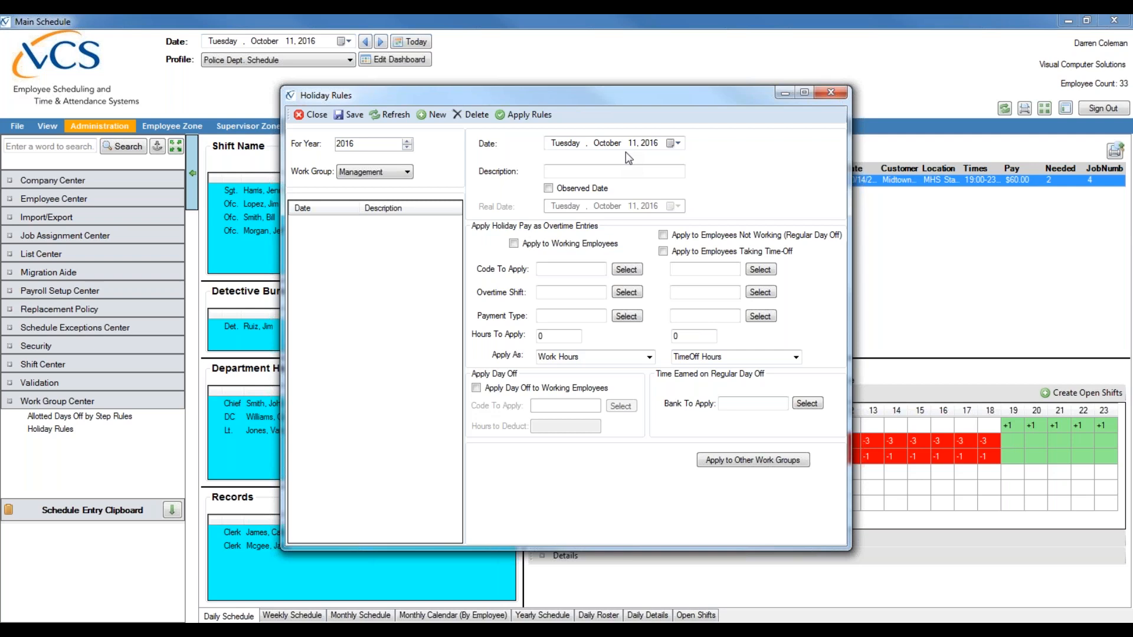
{"action": "left_click", "coordinate": [664, 144]}
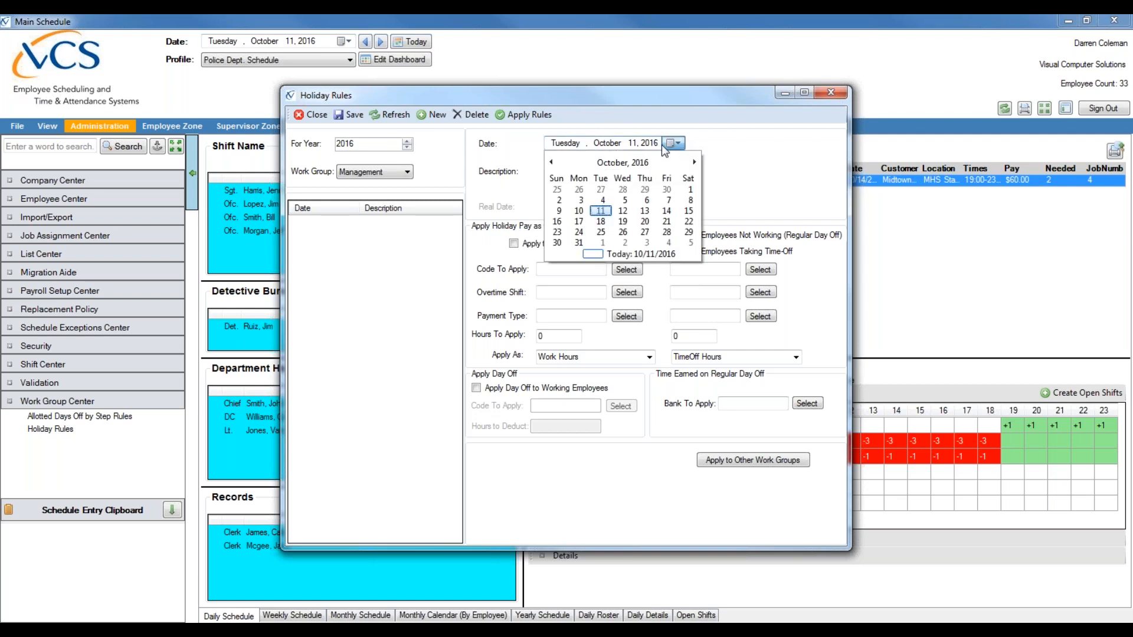
{"action": "left_click", "coordinate": [694, 161]}
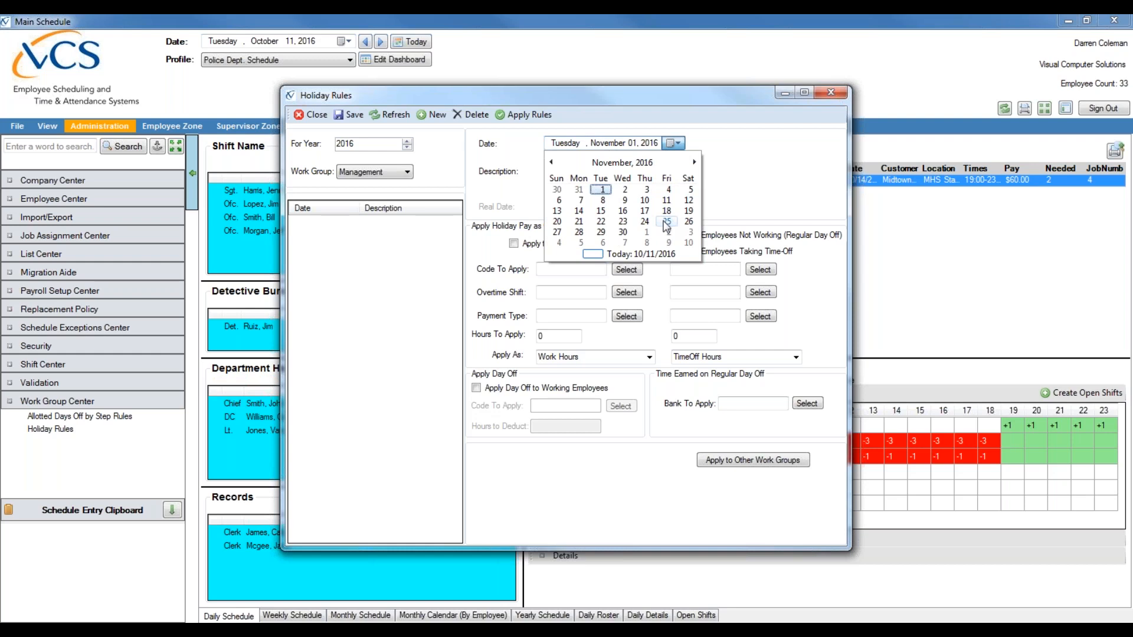
{"action": "left_click", "coordinate": [650, 225]}
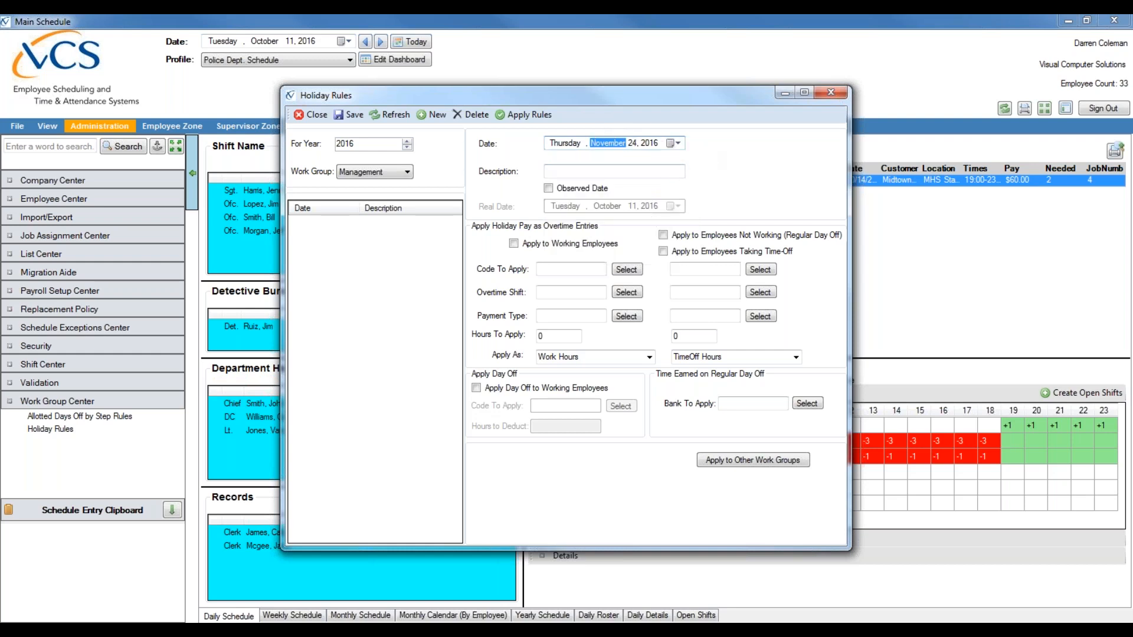
{"action": "left_click", "coordinate": [672, 143]}
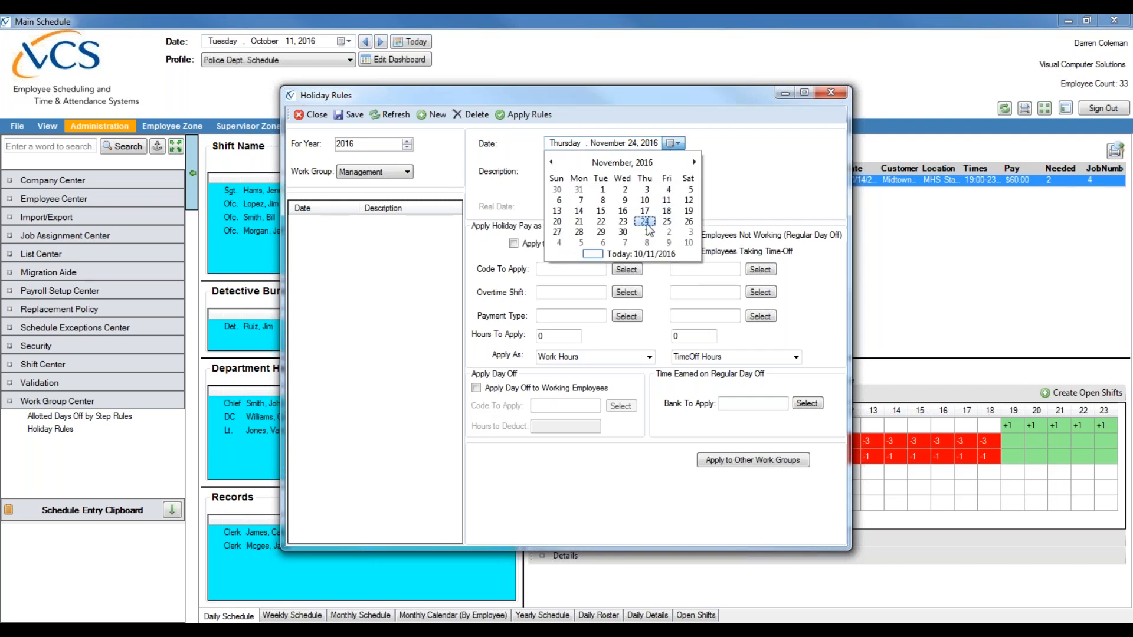
{"action": "left_click", "coordinate": [717, 207]}
{"action": "left_click", "coordinate": [672, 143]}
{"action": "left_click", "coordinate": [742, 200]}
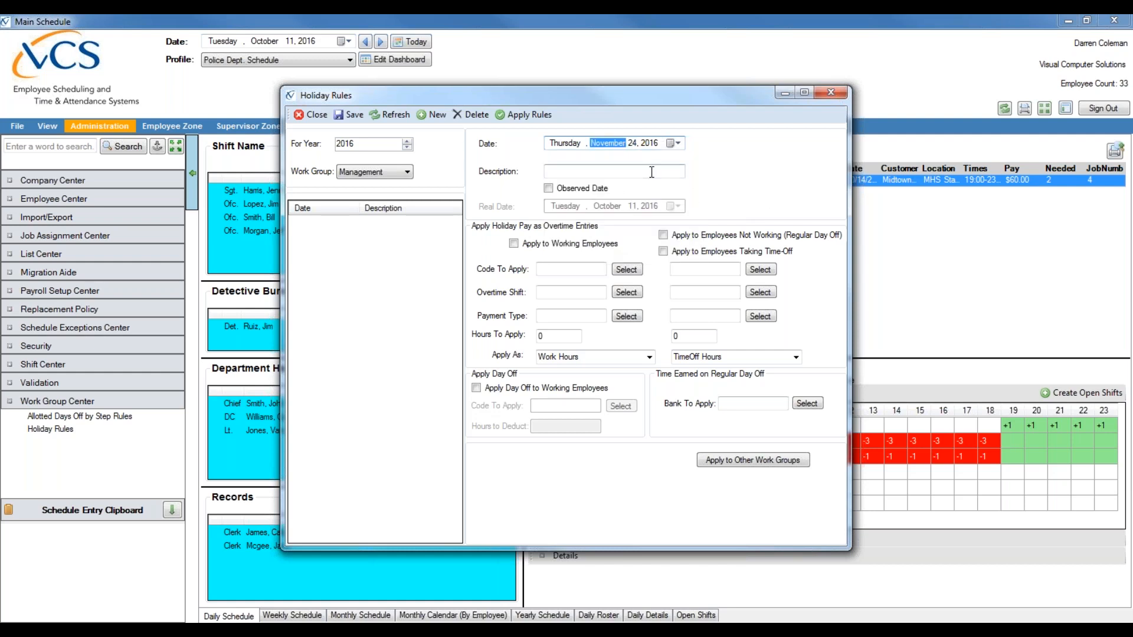
Step: Describe the November 24, 2016 holiday rule as Thanksgiving
{"action": "left_click", "coordinate": [670, 143]}
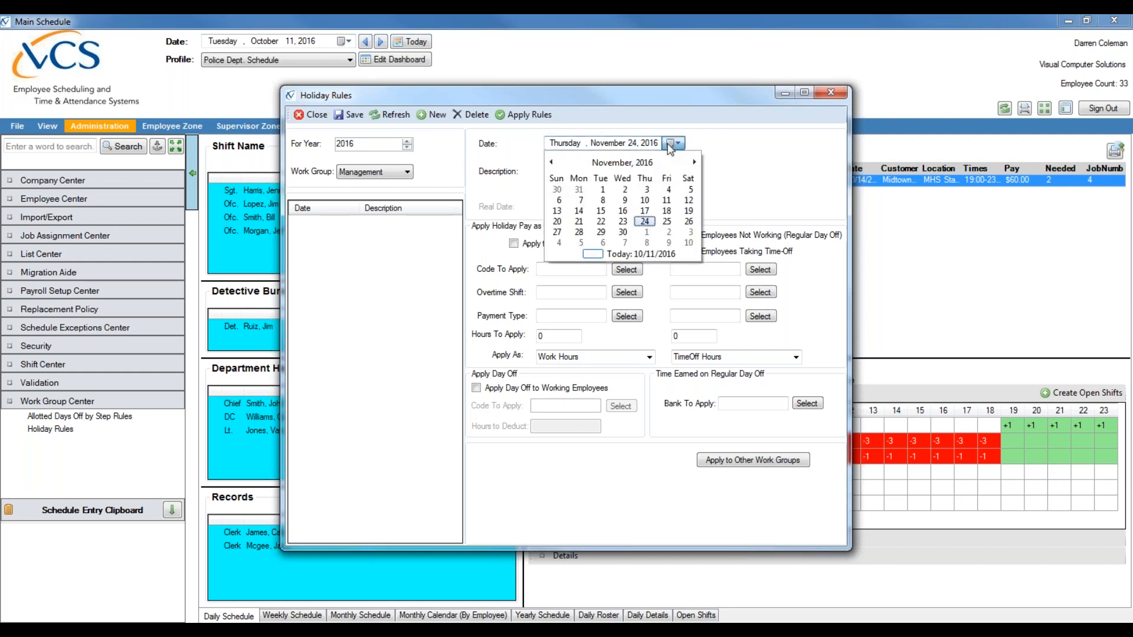
{"action": "left_click", "coordinate": [742, 158]}
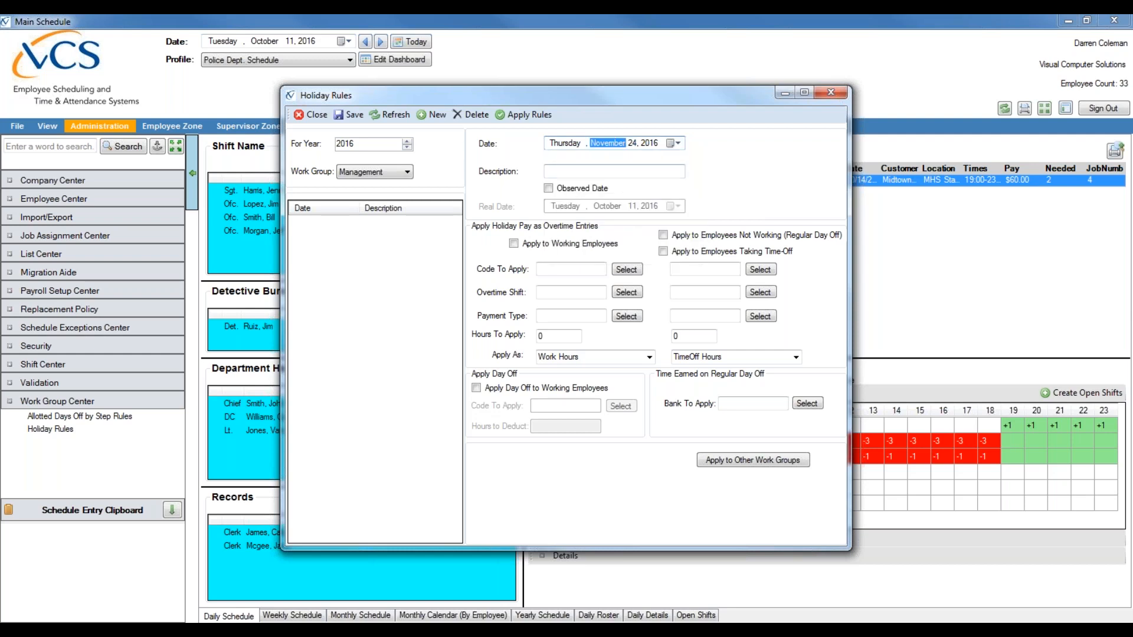
{"action": "left_click", "coordinate": [644, 169]}
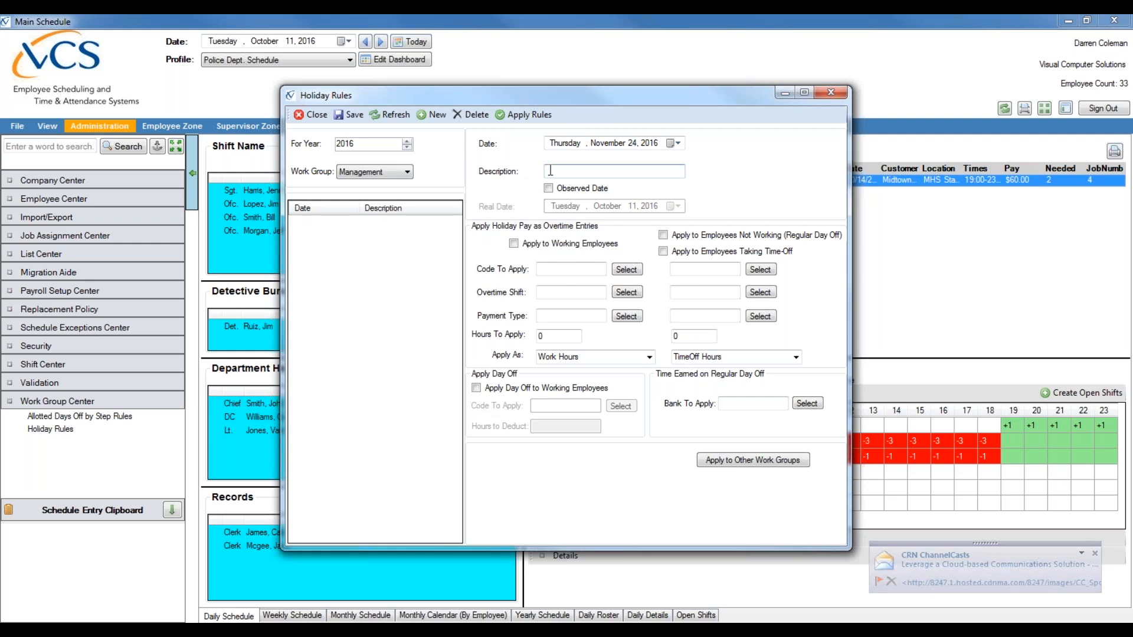
{"action": "type", "text": "Thanksgiving"}
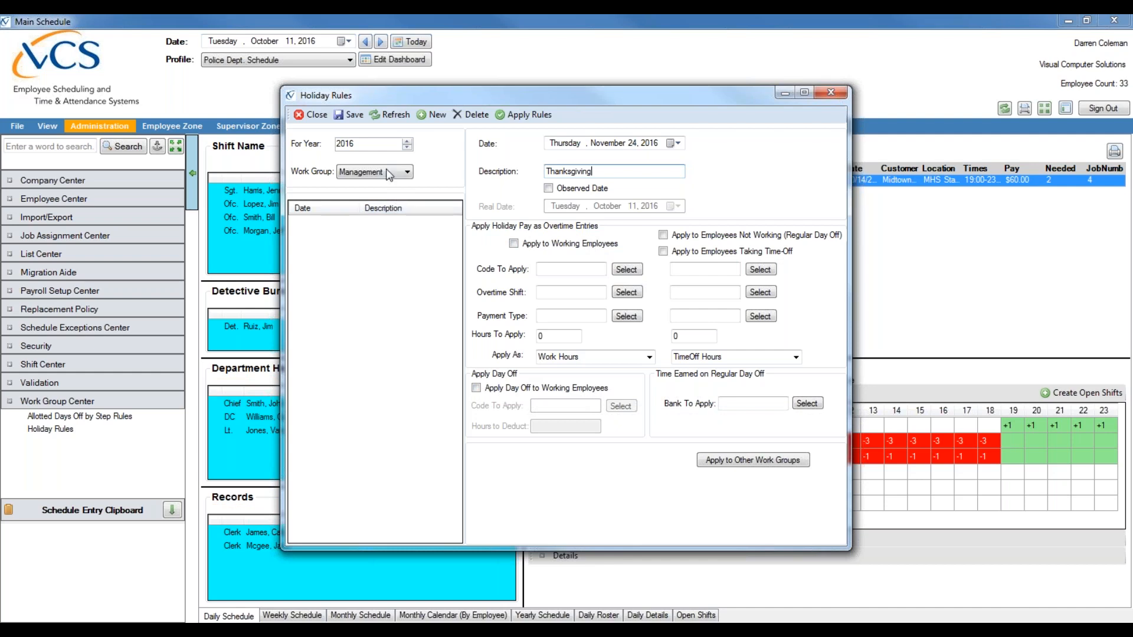
Step: Enable the day off for working employees in the Thanksgiving rule and set its code to HOL (Holiday)
{"action": "left_click", "coordinate": [476, 389]}
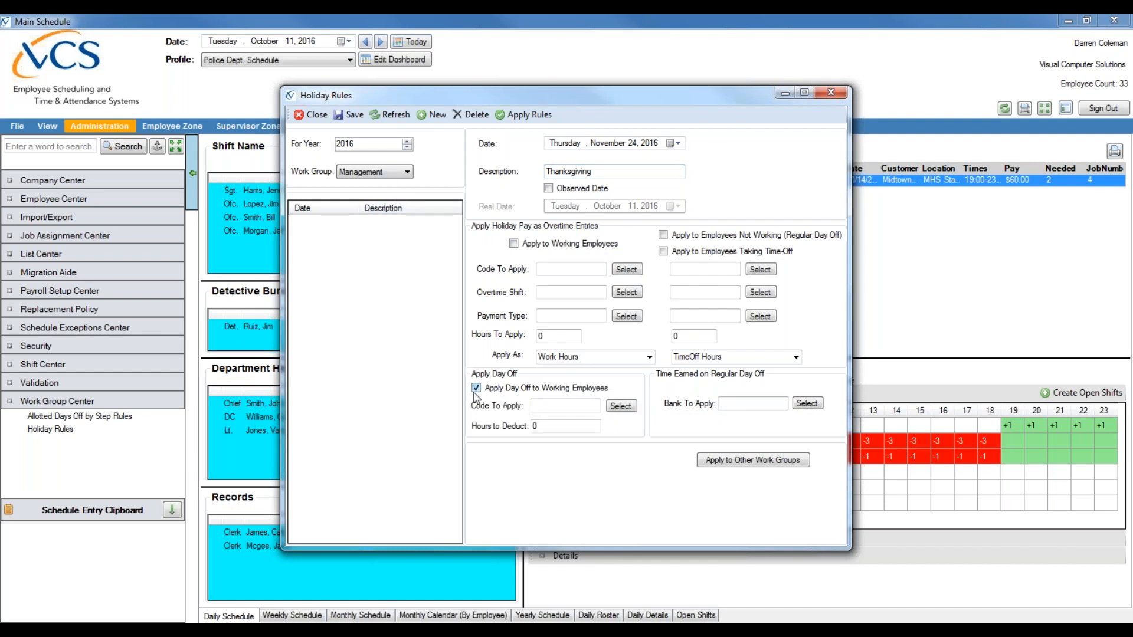
{"action": "mouse_move", "coordinate": [484, 414]}
{"action": "left_click", "coordinate": [615, 408]}
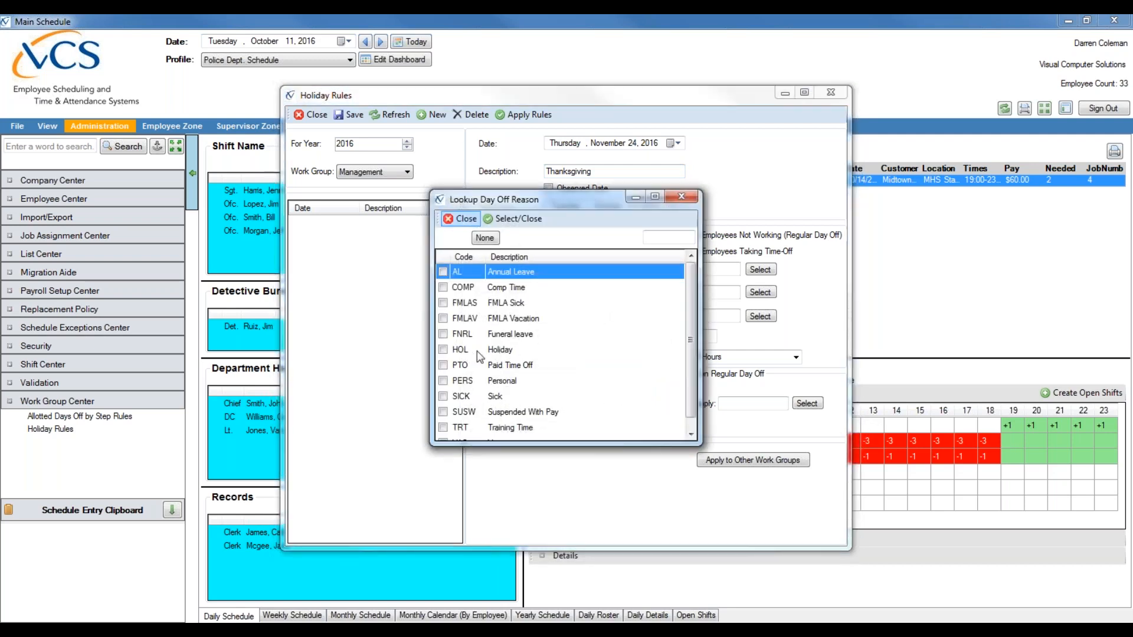
{"action": "double_click", "coordinate": [445, 353]}
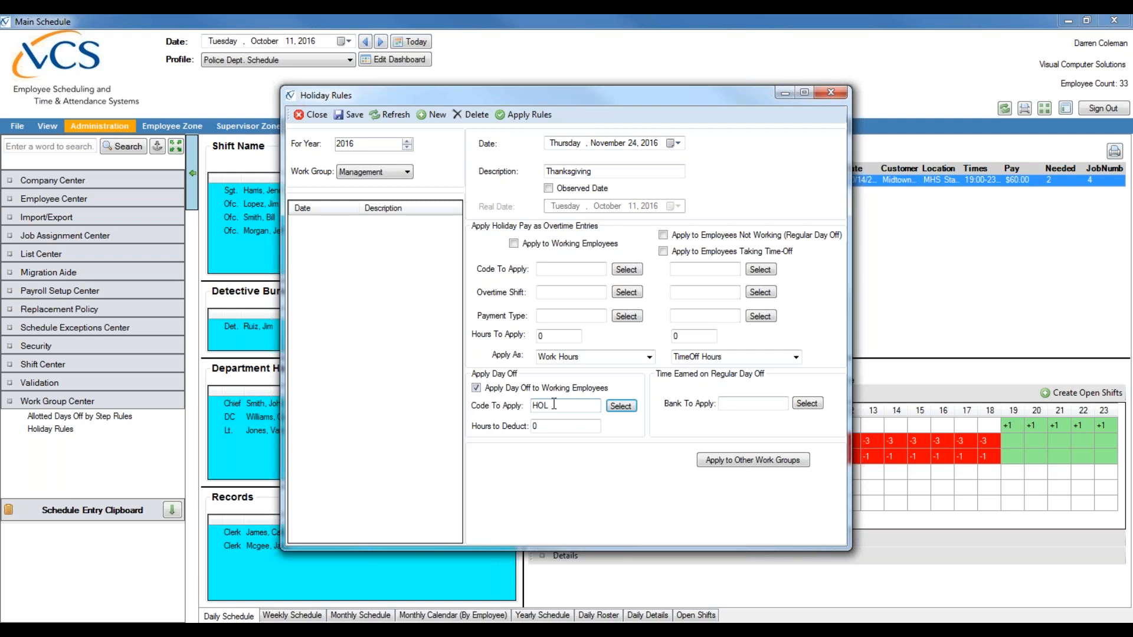
{"action": "mouse_move", "coordinate": [516, 439]}
{"action": "left_click_drag", "start_coordinate": [545, 427], "coordinate": [518, 428]}
{"action": "left_click", "coordinate": [545, 426]}
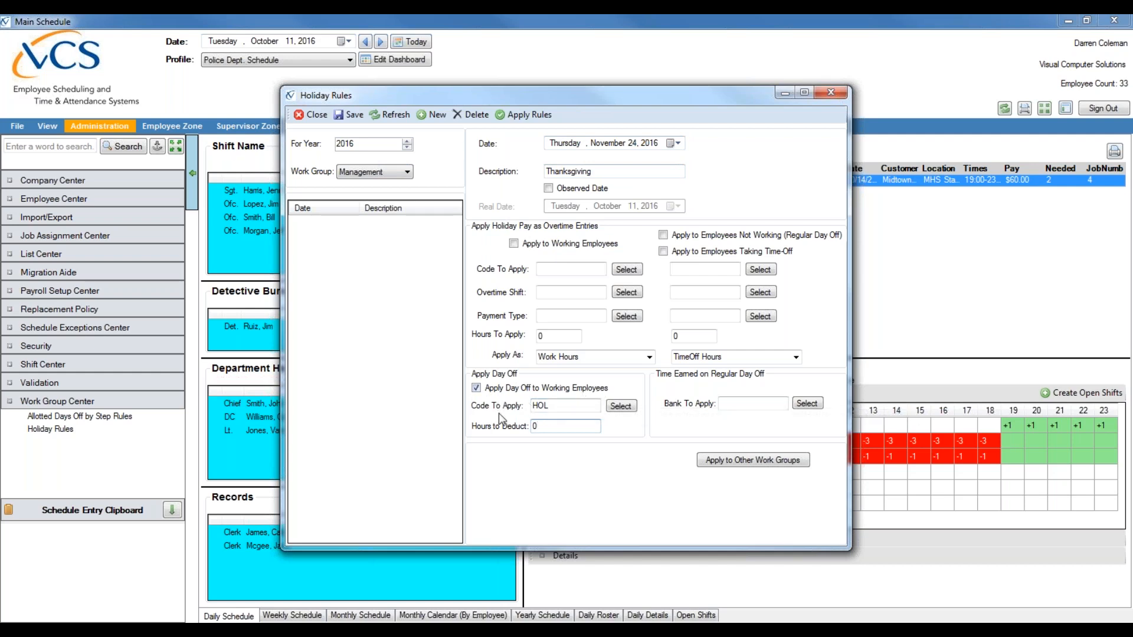
{"action": "mouse_move", "coordinate": [499, 414]}
Step: Save the Management work group's Thanksgiving rule and reopen it from the list of holidays
{"action": "left_click", "coordinate": [753, 462]}
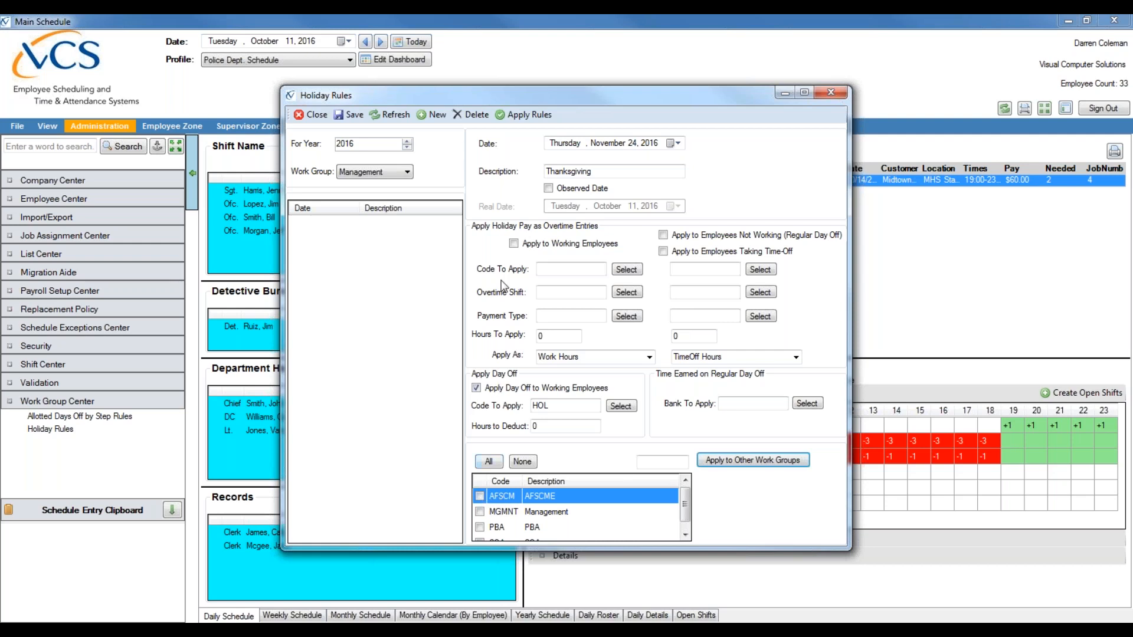
{"action": "left_click", "coordinate": [348, 116]}
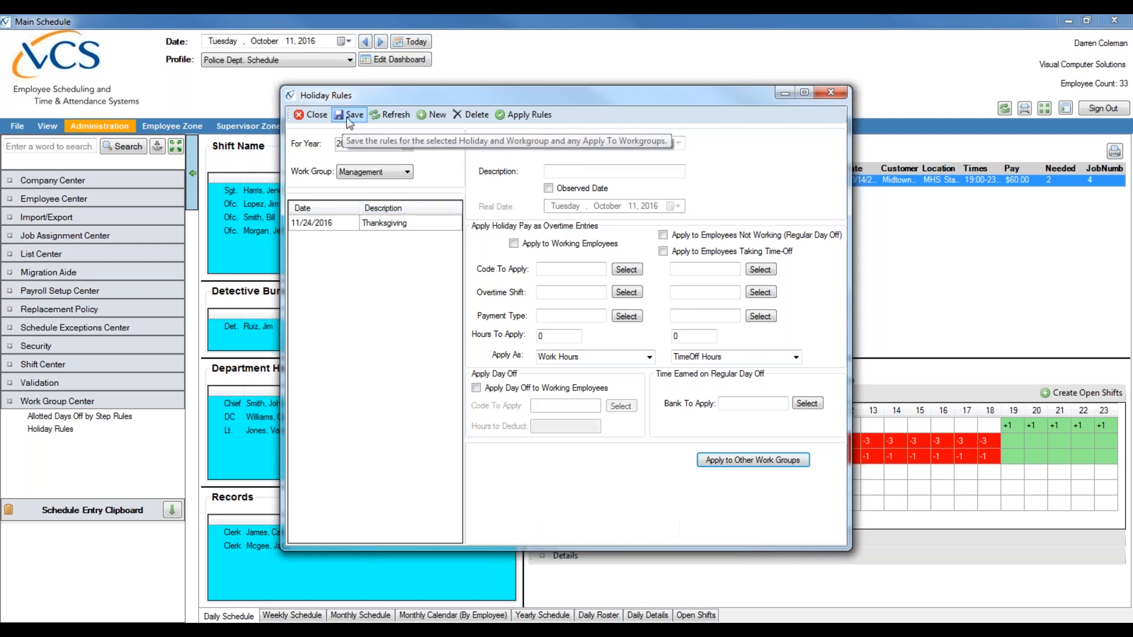
{"action": "left_click", "coordinate": [394, 224]}
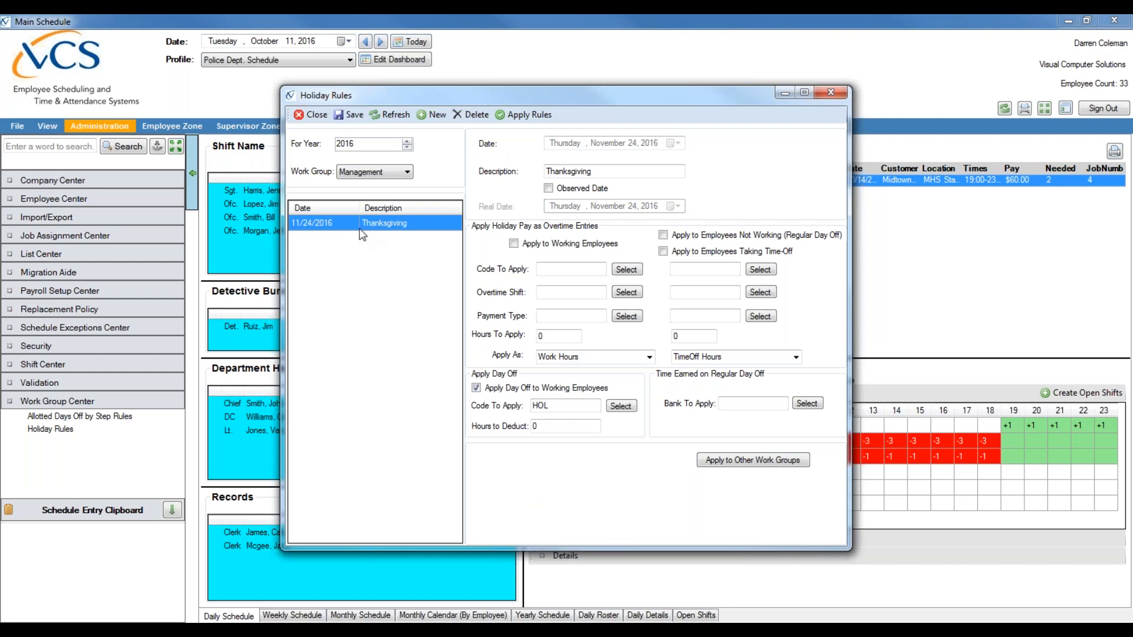
Step: Review the 2016 holidays set up for the PBA and SOA work groups
{"action": "left_click", "coordinate": [402, 171]}
{"action": "left_click", "coordinate": [385, 202]}
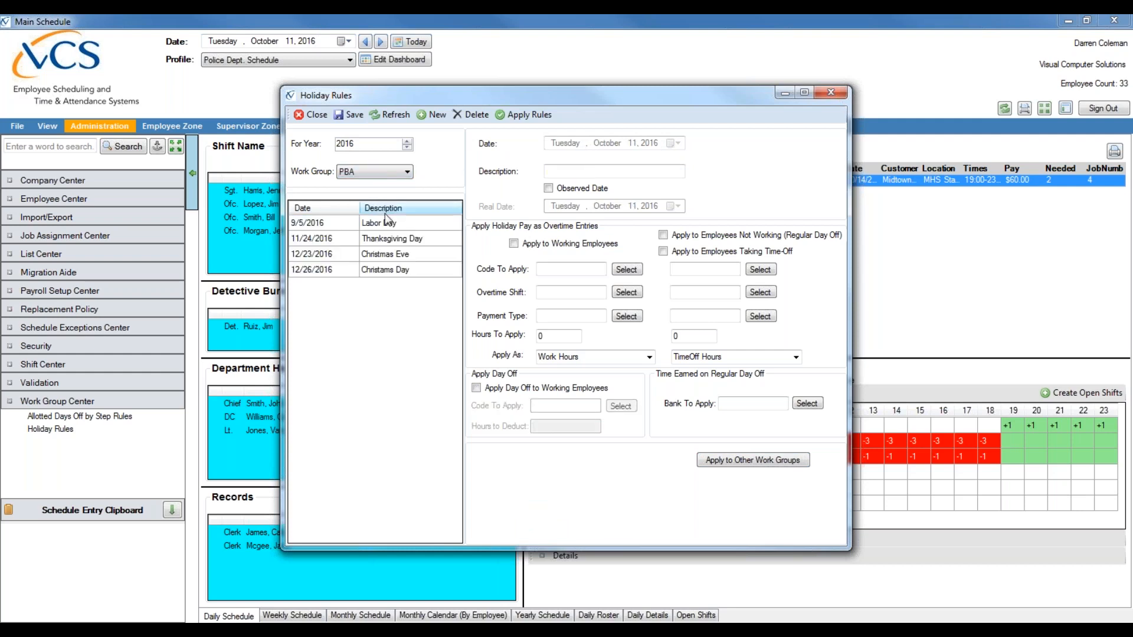
{"action": "left_click", "coordinate": [405, 172]}
{"action": "left_click", "coordinate": [378, 210]}
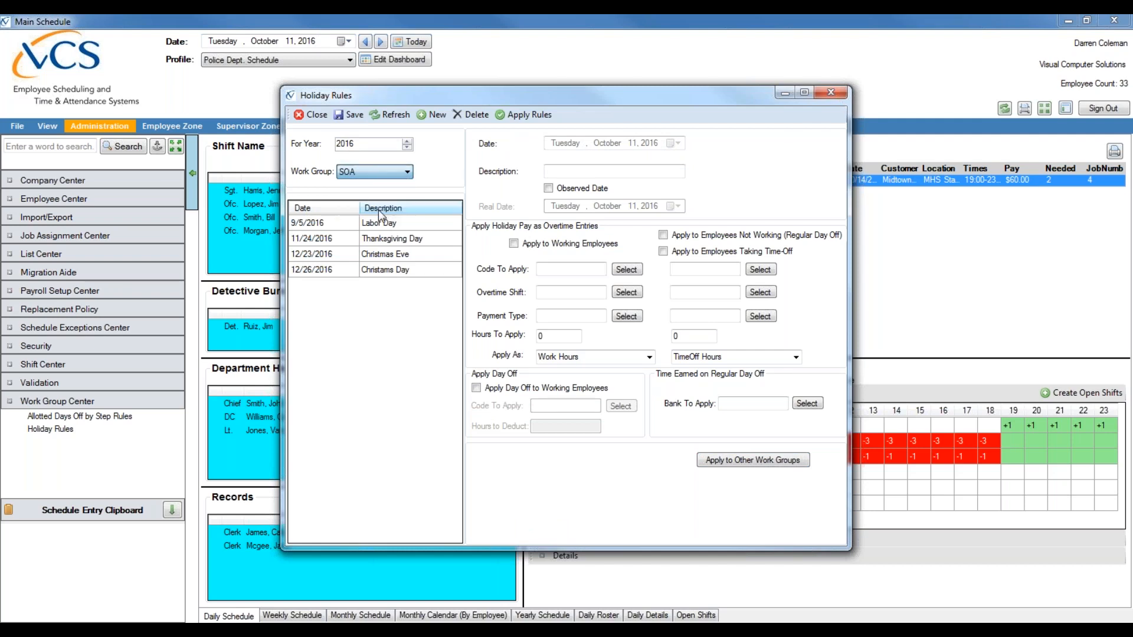
Step: Delete the 11/24/2016 Thanksgiving Day rule from the AFSCME work group
{"action": "left_click", "coordinate": [381, 173]}
{"action": "left_click", "coordinate": [377, 184]}
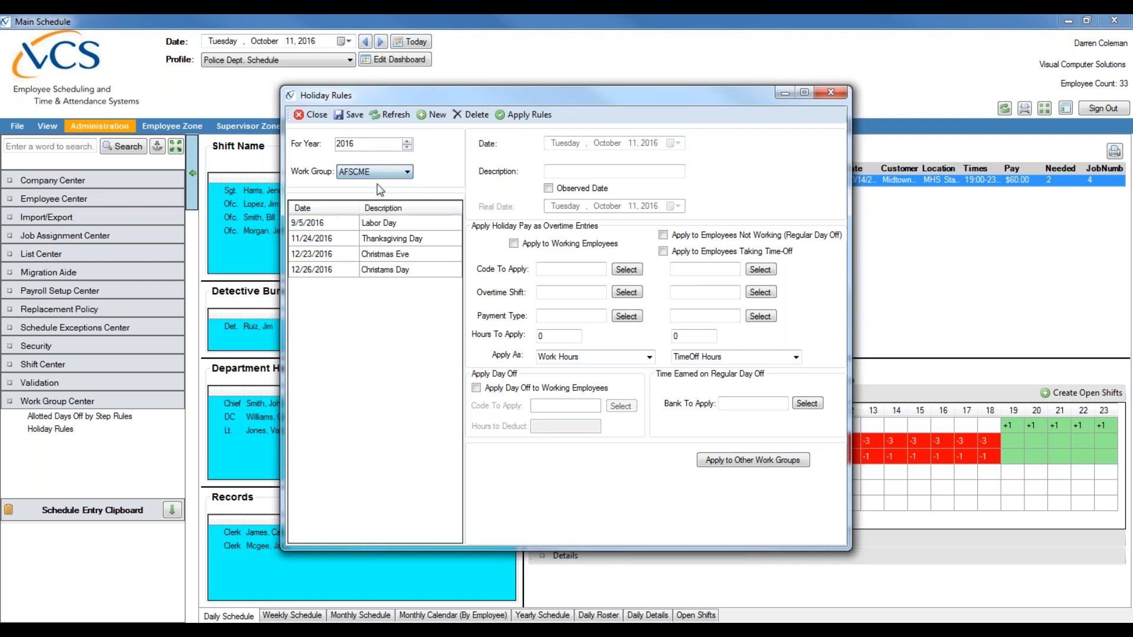
{"action": "left_click", "coordinate": [374, 238]}
{"action": "left_click", "coordinate": [484, 120]}
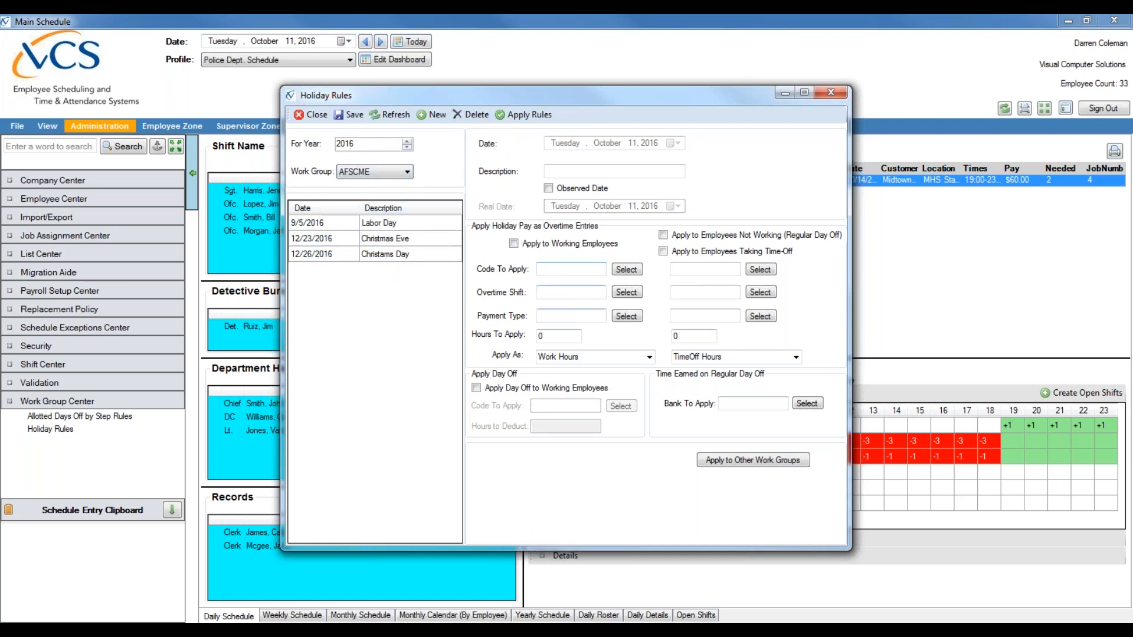
Step: Apply the Management work group's Thanksgiving rule to the AFSCME work group as well and save it
{"action": "left_click", "coordinate": [405, 173]}
{"action": "left_click", "coordinate": [377, 192]}
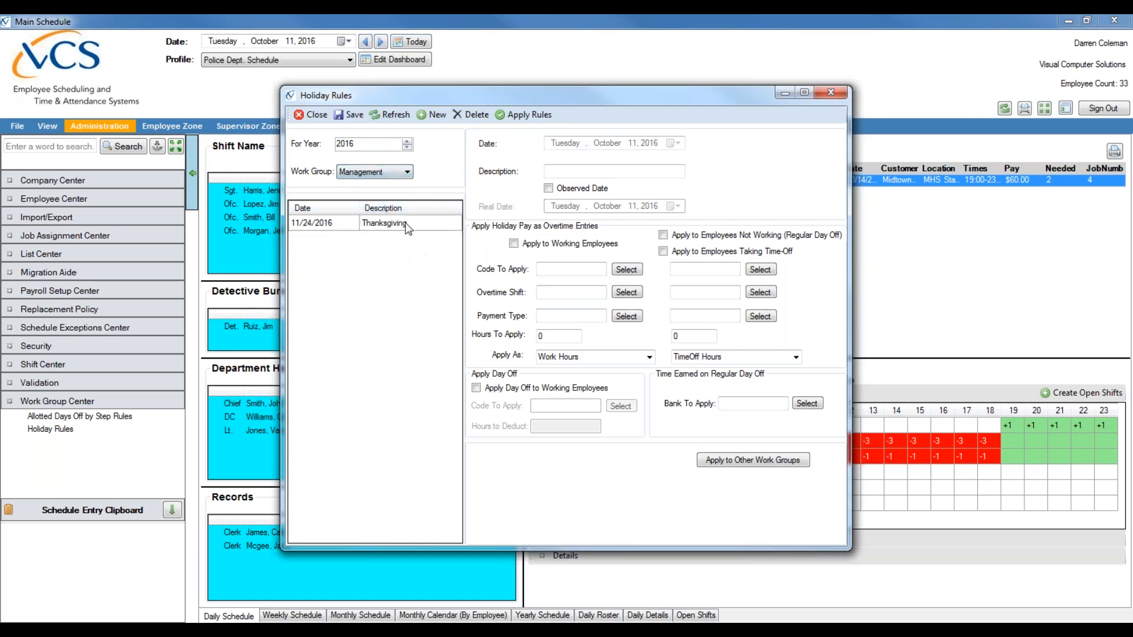
{"action": "left_click", "coordinate": [377, 222]}
{"action": "left_click", "coordinate": [746, 461]}
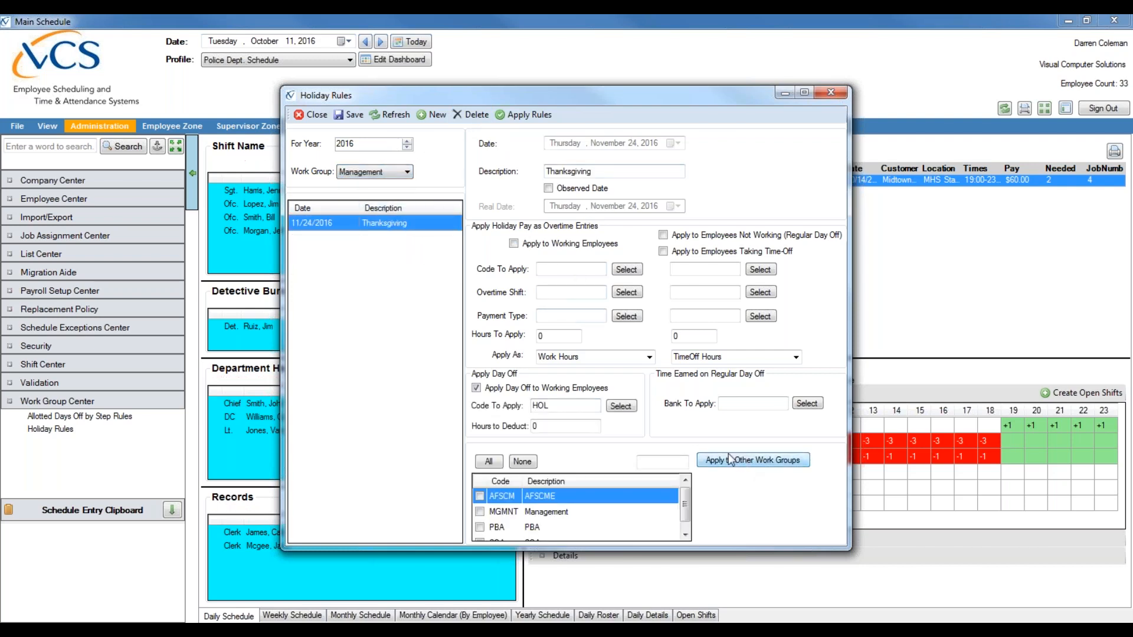
{"action": "left_click", "coordinate": [480, 496]}
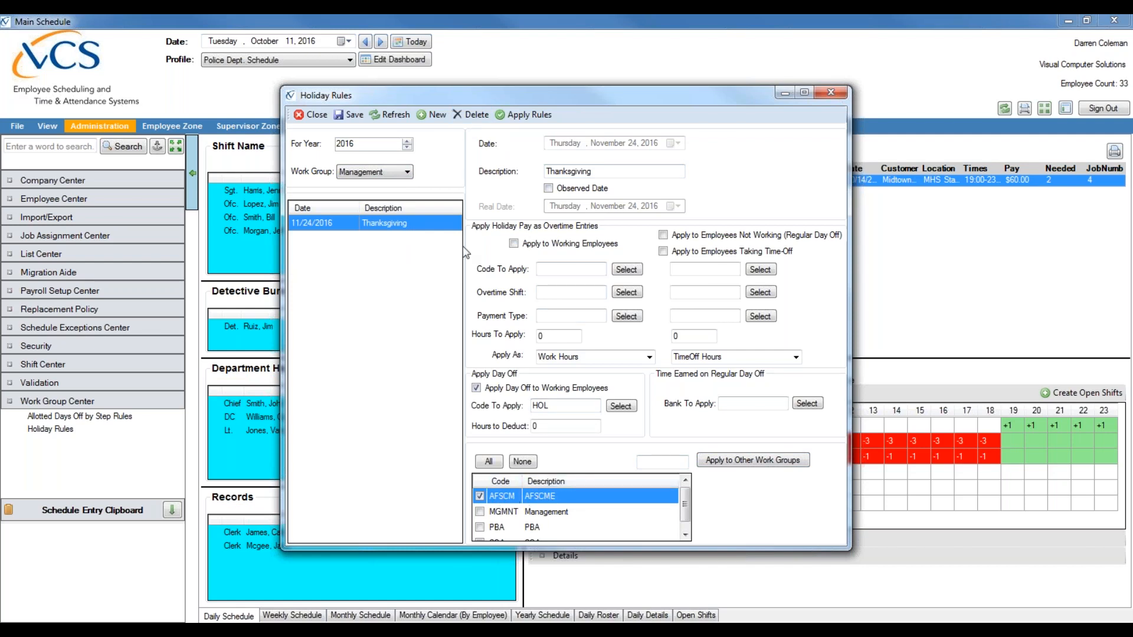
{"action": "left_click", "coordinate": [350, 114]}
Step: Open the AFSCME work group's Thanksgiving rule and check the settings copied to it
{"action": "left_click", "coordinate": [395, 172]}
{"action": "left_click", "coordinate": [394, 187]}
{"action": "left_click", "coordinate": [396, 238]}
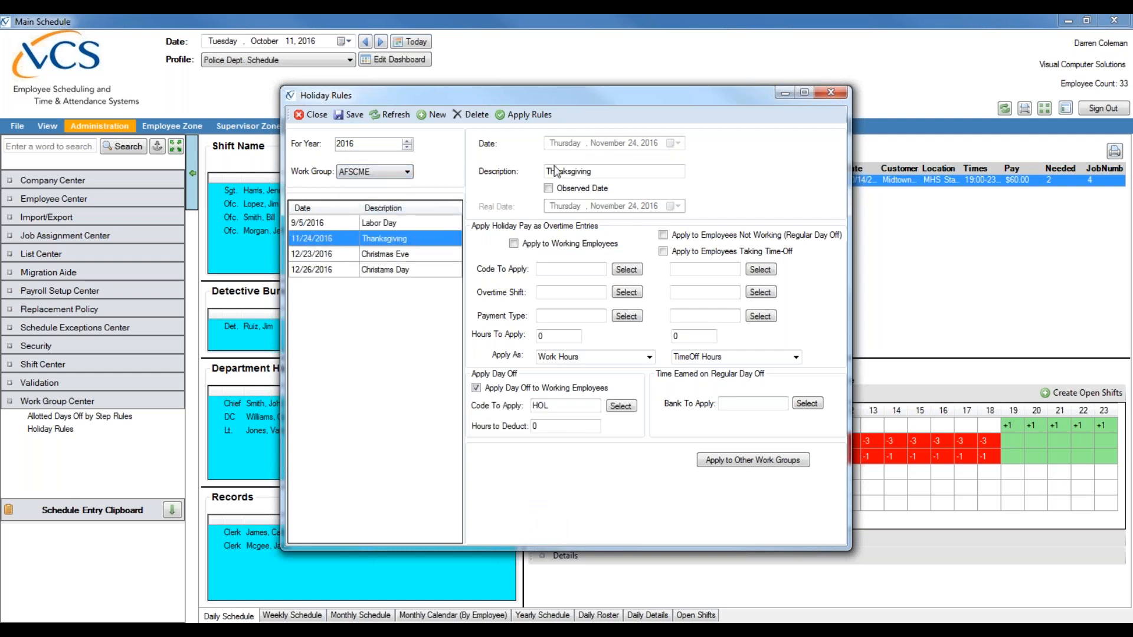
{"action": "mouse_move", "coordinate": [601, 379]}
Step: Switch the holiday rules to the PBA work group and set the year to 2017
{"action": "left_click", "coordinate": [363, 174]}
{"action": "left_click", "coordinate": [360, 194]}
{"action": "left_click", "coordinate": [373, 171]}
{"action": "left_click", "coordinate": [368, 203]}
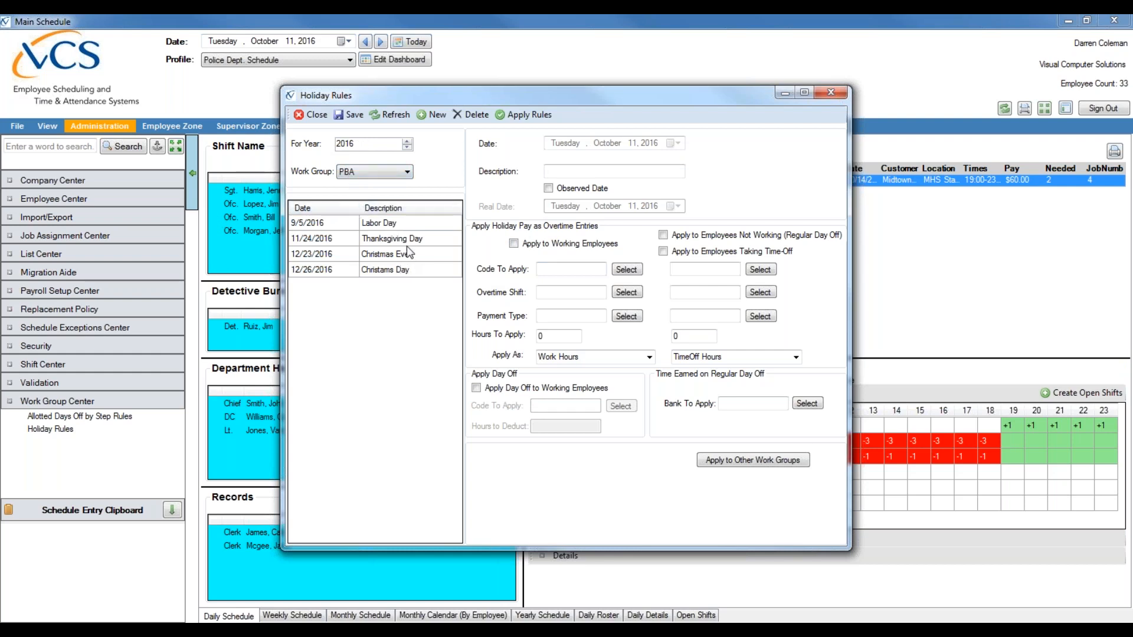
{"action": "left_click", "coordinate": [407, 143]}
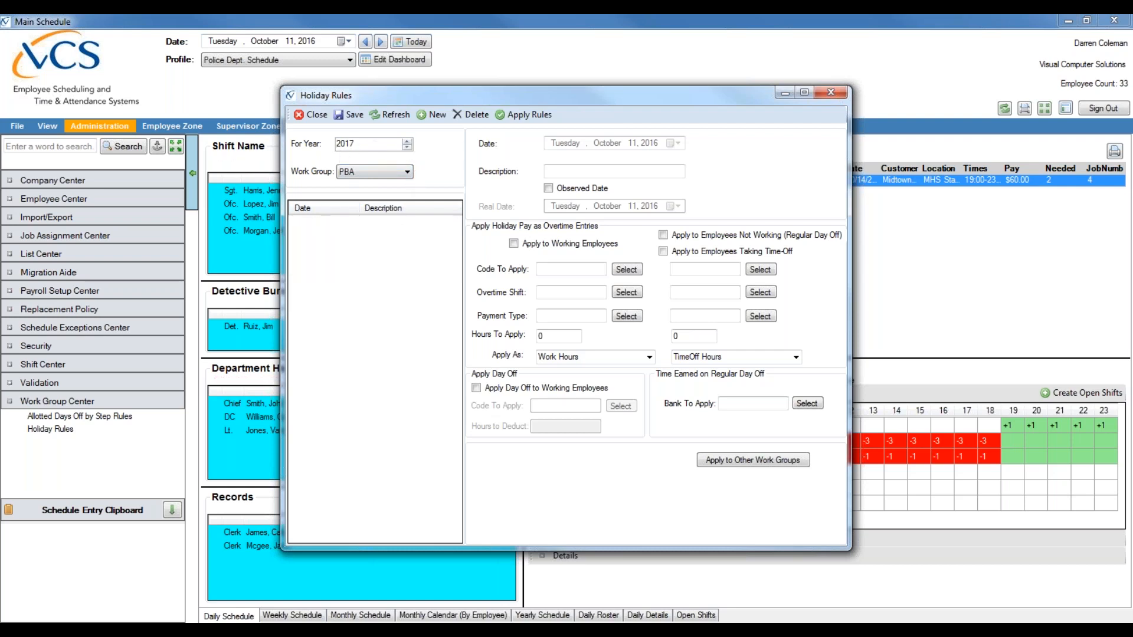
Step: Start a new PBA holiday rule dated Sunday, January 1, 2017, and describe it as New Year's Day
{"action": "left_click", "coordinate": [424, 114]}
{"action": "left_click", "coordinate": [673, 142]}
{"action": "left_click", "coordinate": [621, 163]}
{"action": "left_click", "coordinate": [574, 185]}
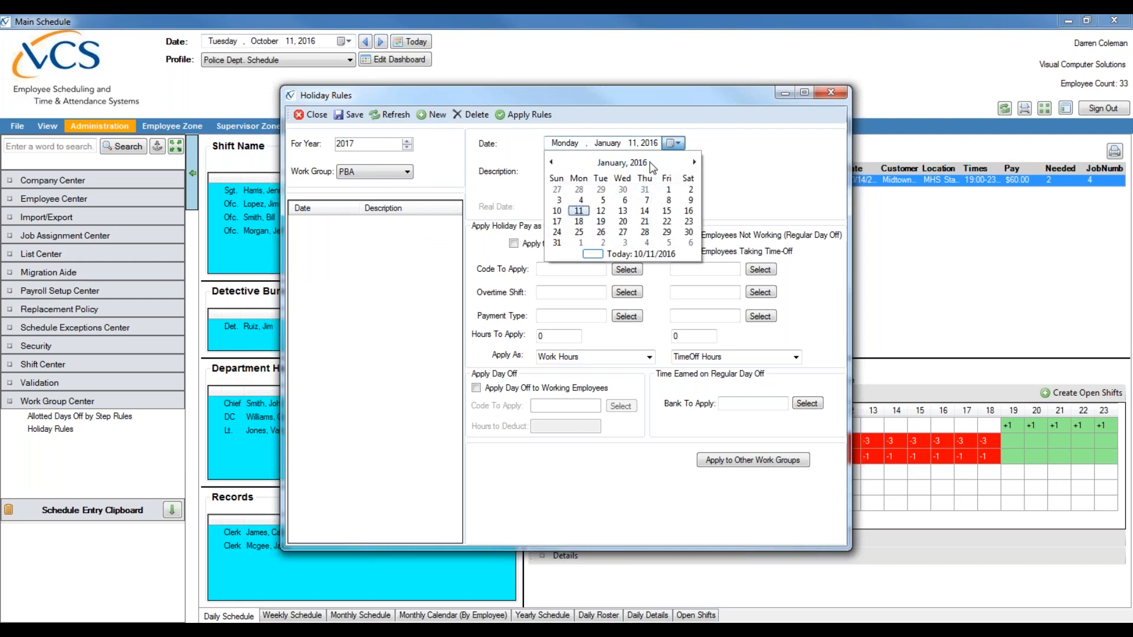
{"action": "left_click", "coordinate": [619, 162]}
{"action": "left_click", "coordinate": [694, 162]}
{"action": "left_click", "coordinate": [551, 162]}
{"action": "left_click", "coordinate": [567, 185]}
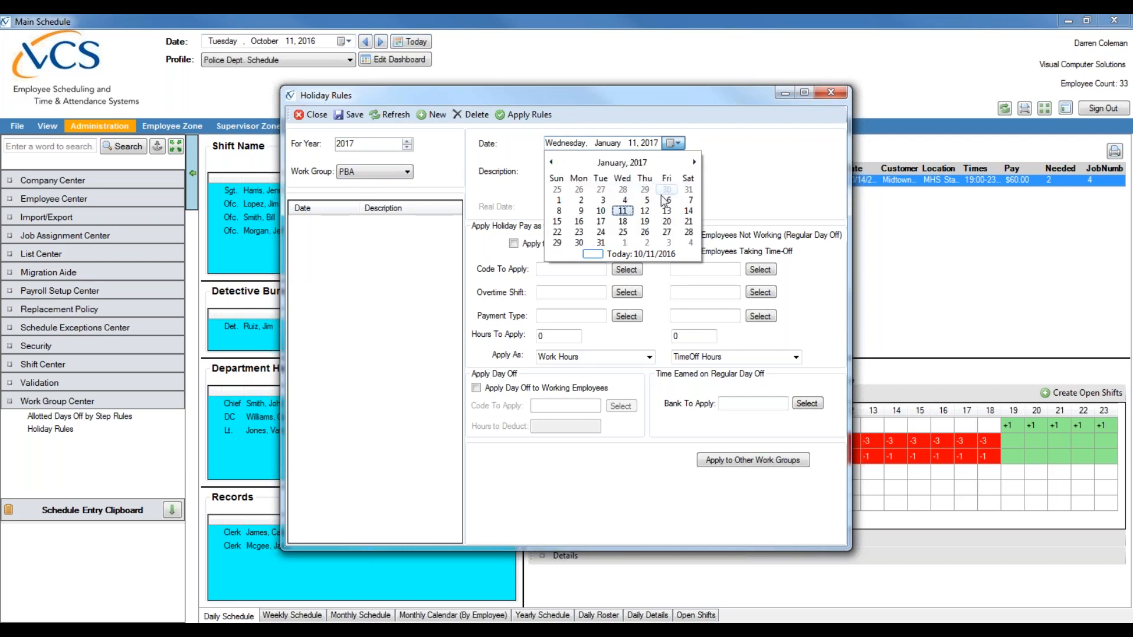
{"action": "left_click", "coordinate": [558, 200]}
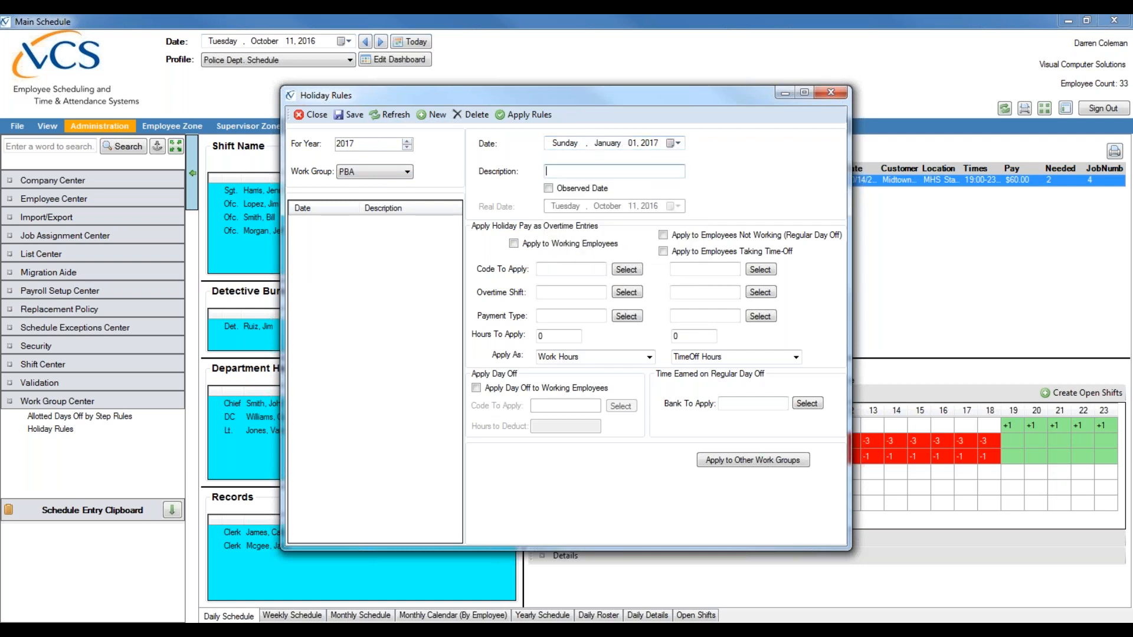
{"action": "type", "text": "New Year's Day"}
Step: Enable holiday pay for working employees and those taking time-off, using code HOLW and payment type 1.0C for working employees
{"action": "left_click", "coordinate": [513, 244]}
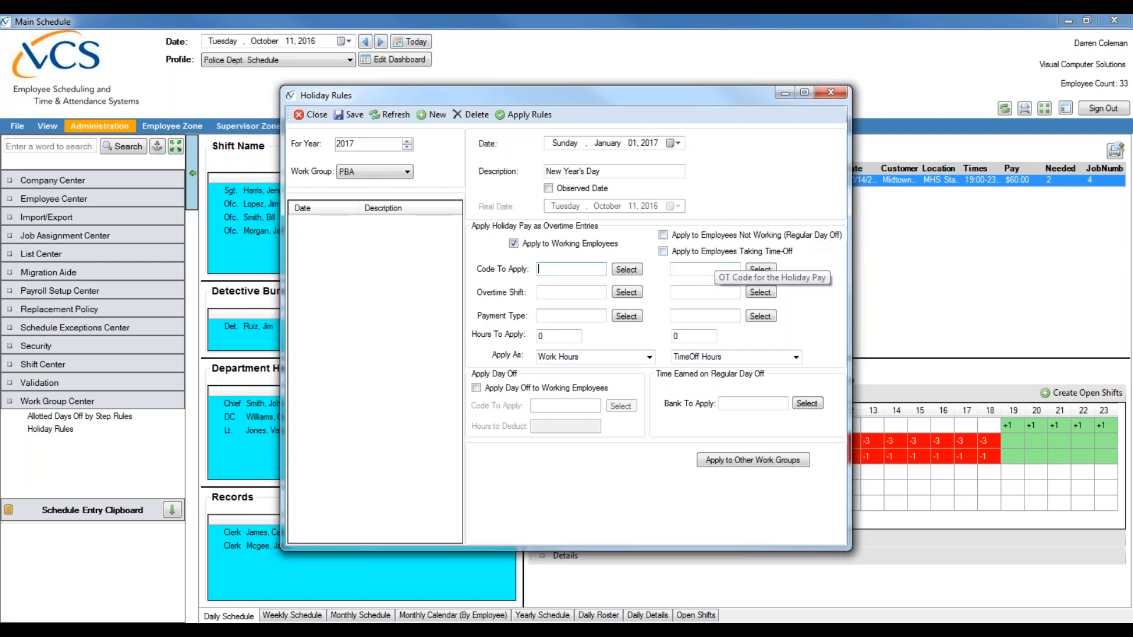
{"action": "left_click", "coordinate": [663, 251]}
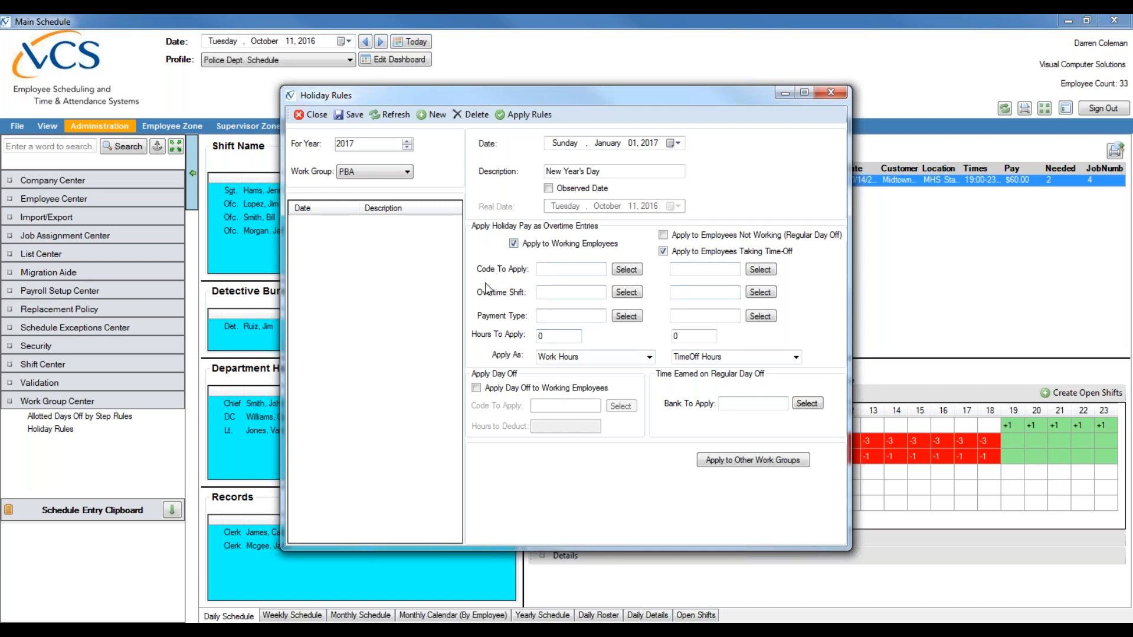
{"action": "left_click", "coordinate": [626, 270]}
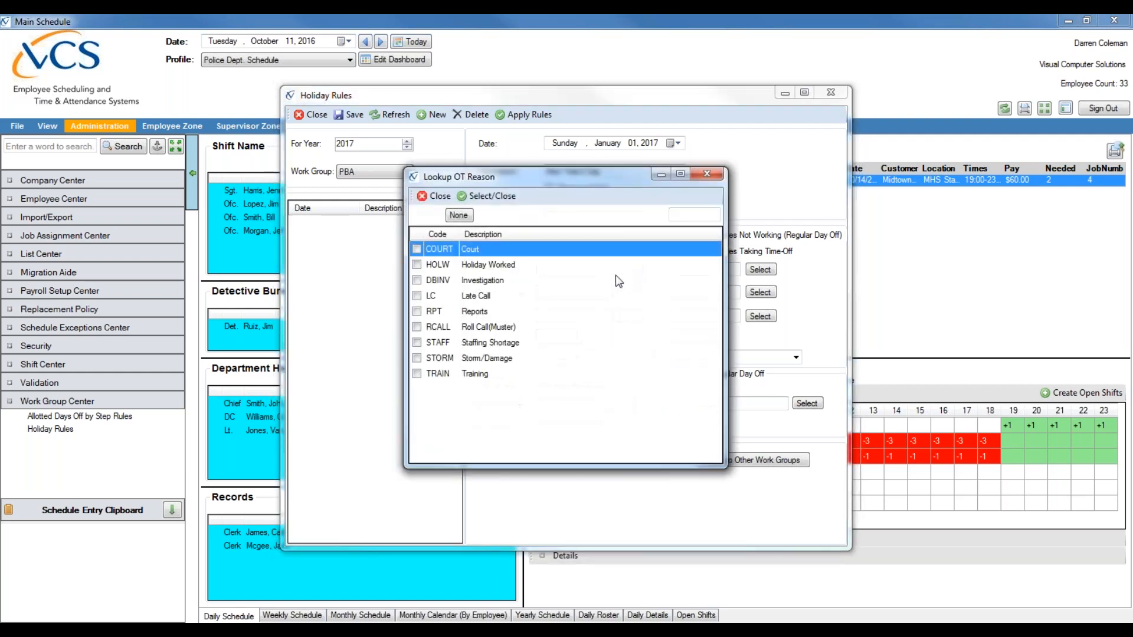
{"action": "double_click", "coordinate": [421, 269]}
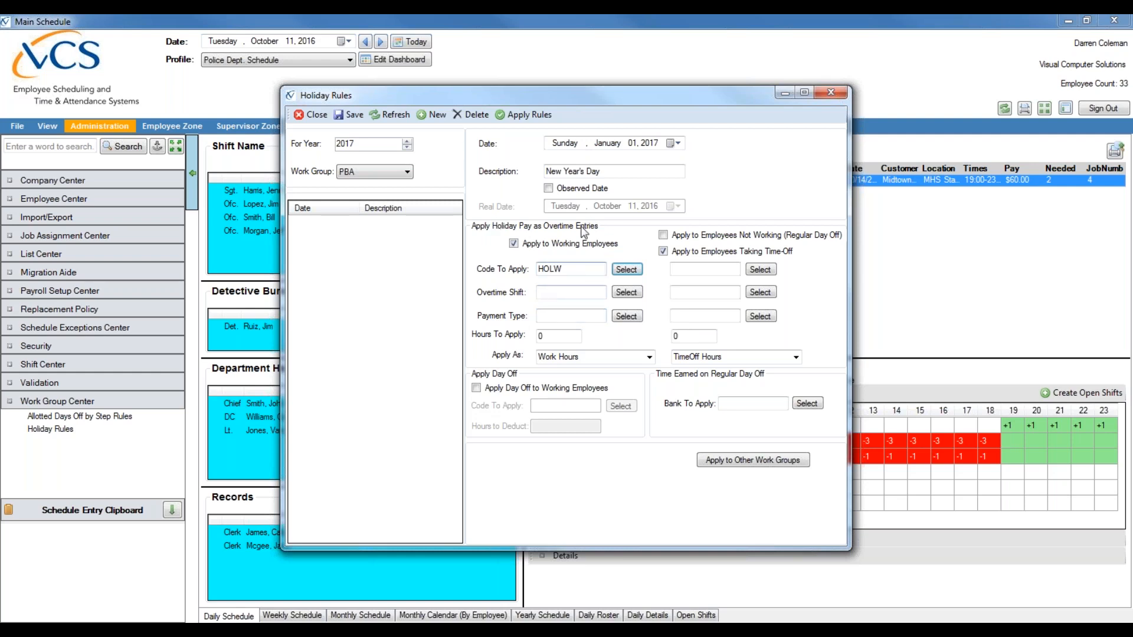
{"action": "left_click", "coordinate": [630, 317]}
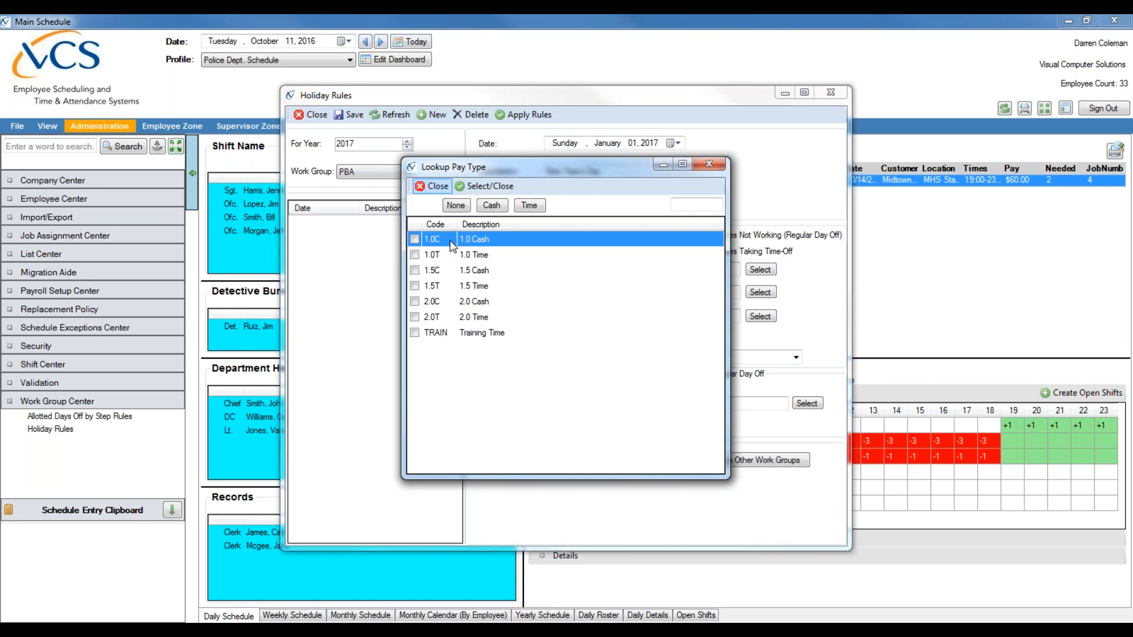
{"action": "left_click", "coordinate": [415, 237]}
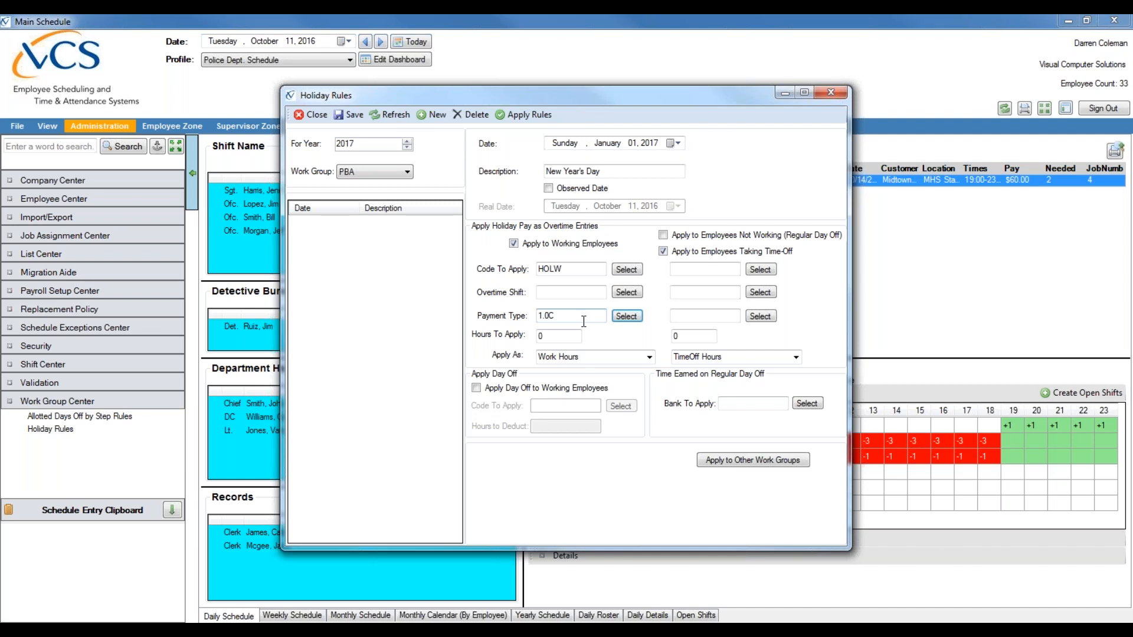
Step: Try applying the working employees' holiday pay as Fixed Hours with 8 hours, and return it to Work Hours with 0 hours
{"action": "left_click", "coordinate": [572, 338]}
{"action": "left_click", "coordinate": [649, 357]}
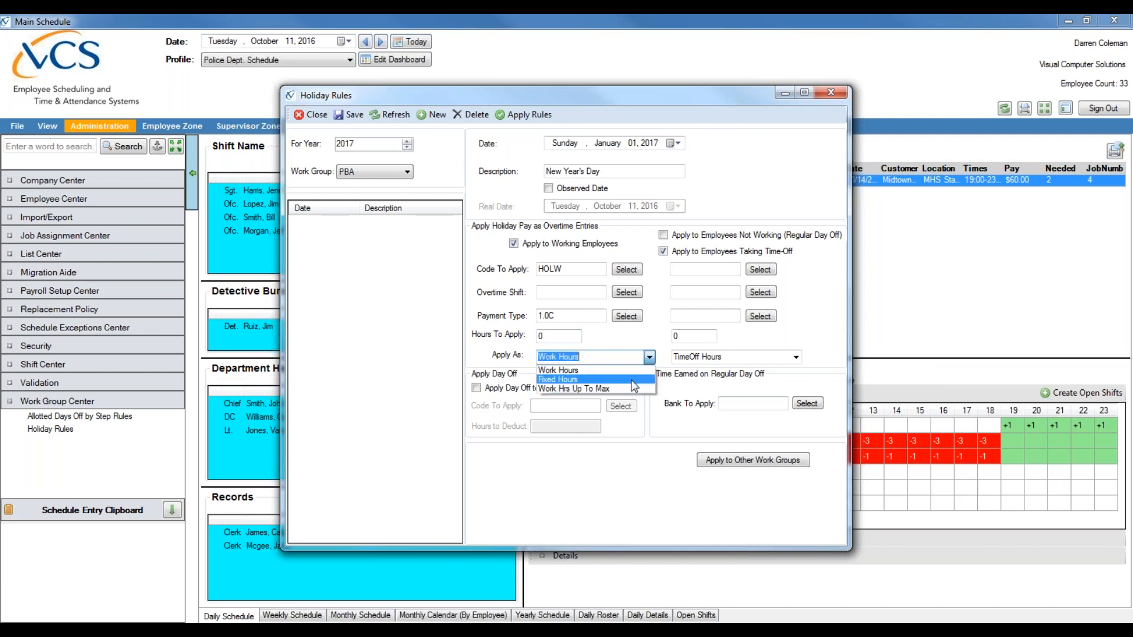
{"action": "left_click", "coordinate": [636, 380]}
{"action": "left_click", "coordinate": [563, 338]}
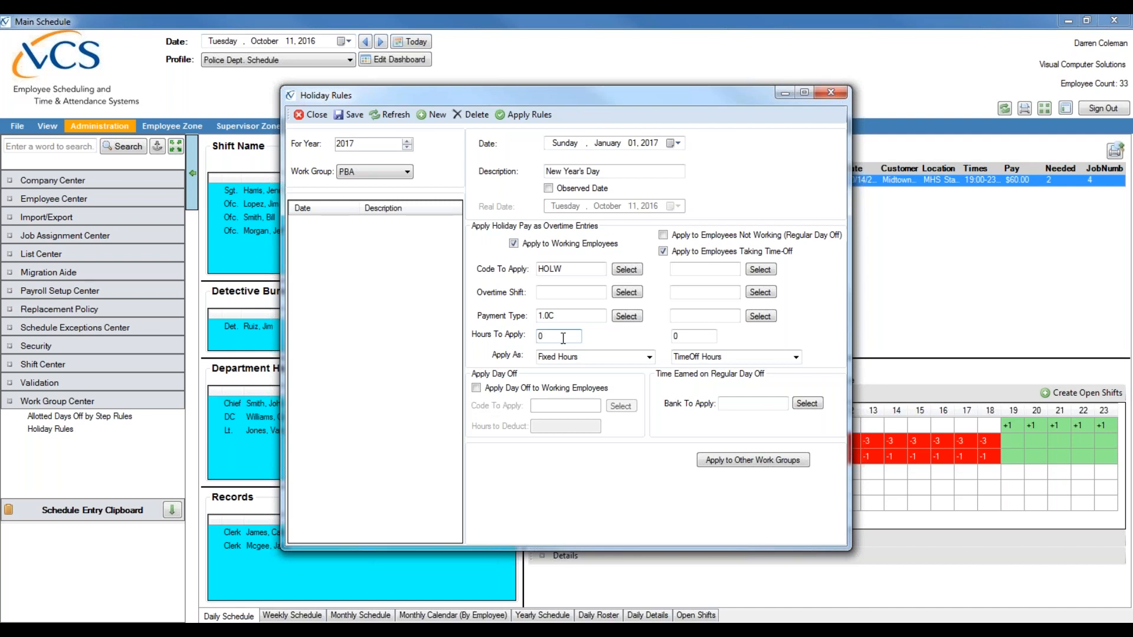
{"action": "double_click", "coordinate": [567, 340]}
{"action": "type", "text": "8"}
{"action": "key", "text": "BackSpace"}
{"action": "type", "text": "0"}
{"action": "left_click", "coordinate": [649, 357]}
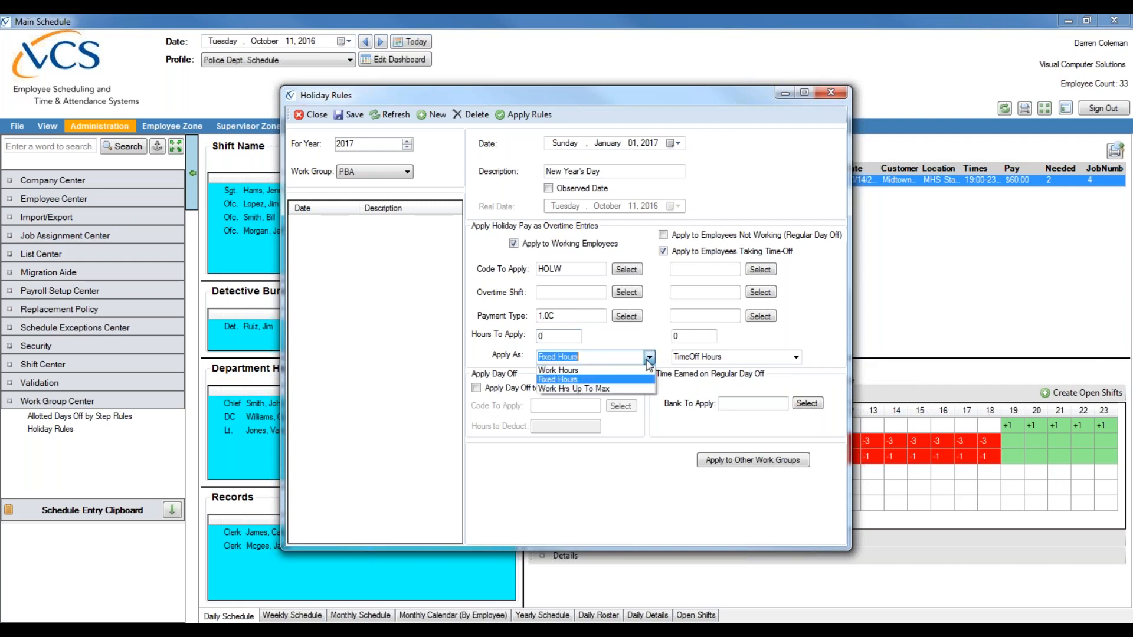
{"action": "left_click", "coordinate": [645, 370]}
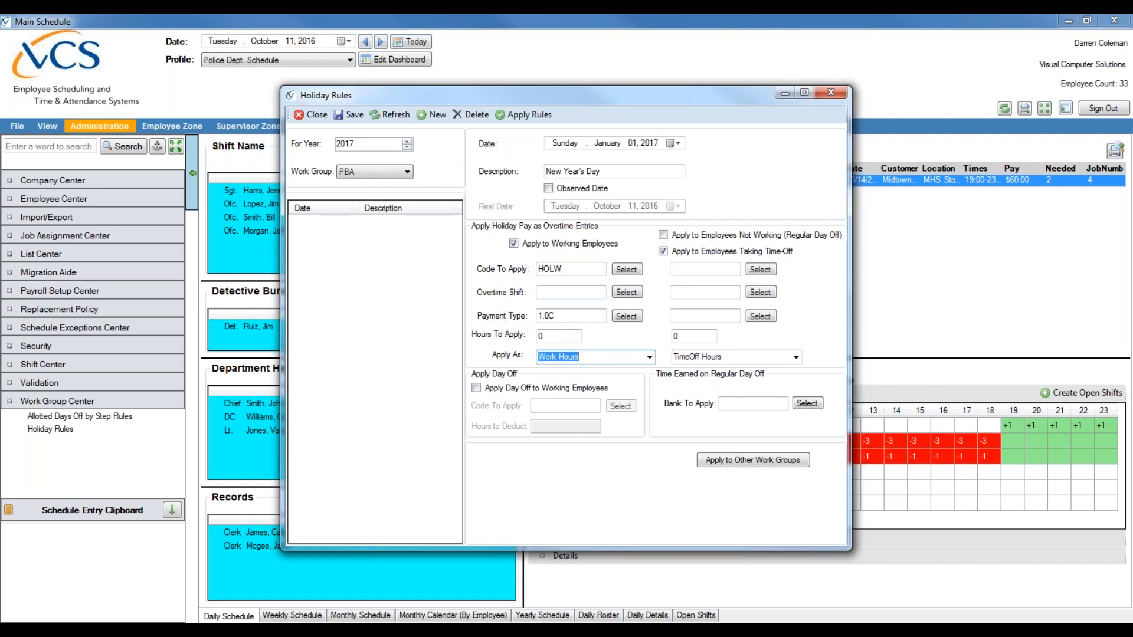
{"action": "left_click", "coordinate": [545, 337]}
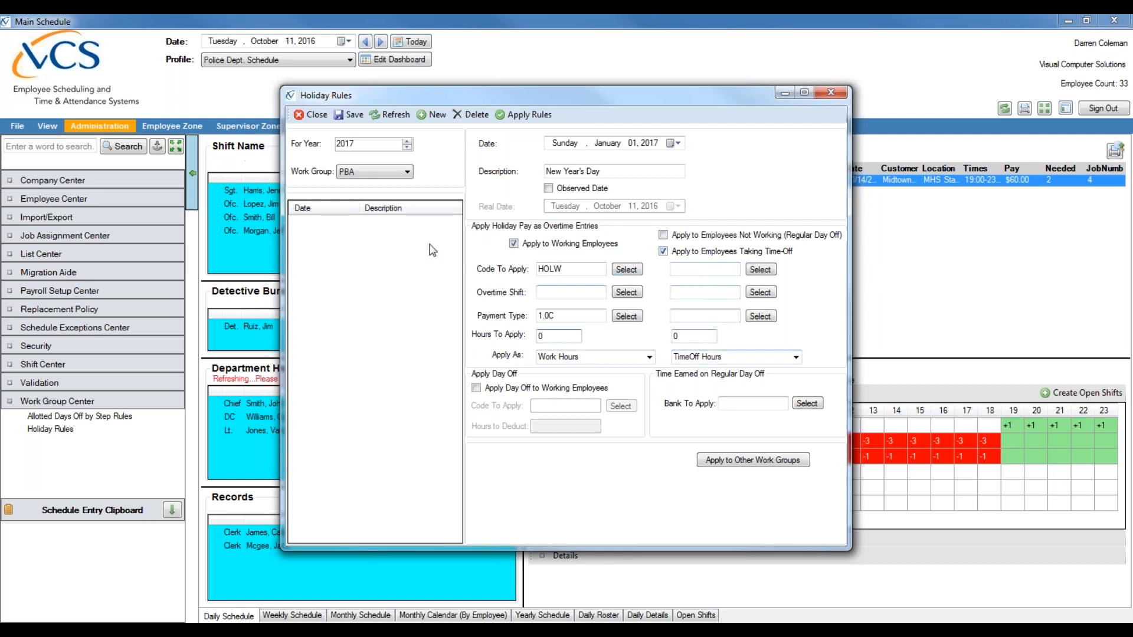
Step: For employees taking time-off, set the holiday pay code to HOLW and the payment type to 1.0T, applied as TimeOff Hours
{"action": "left_click", "coordinate": [760, 269]}
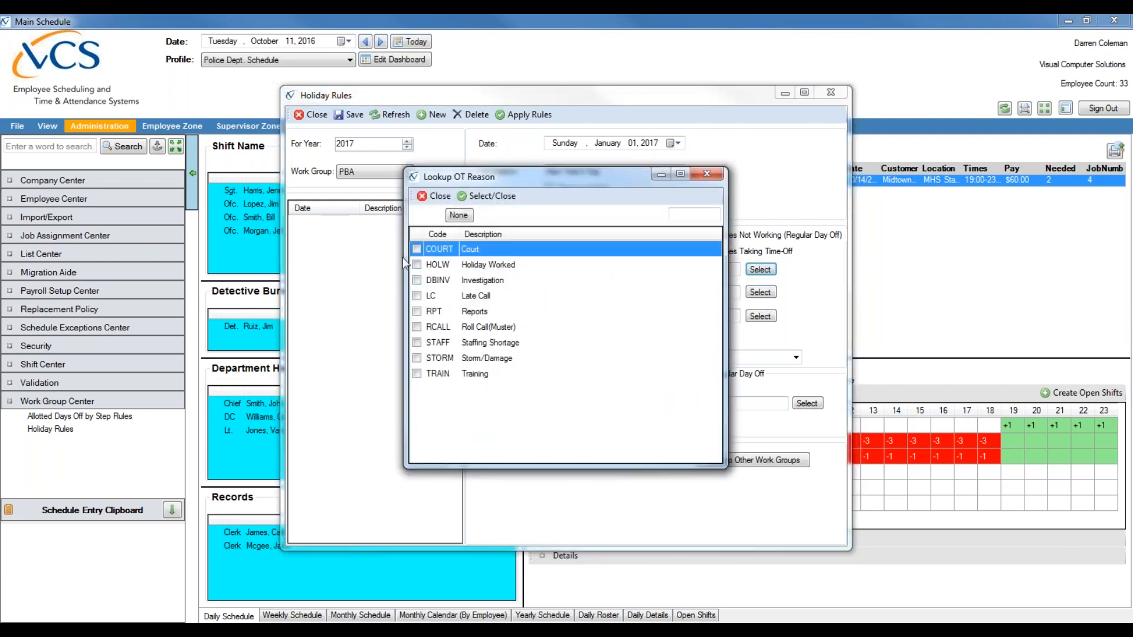
{"action": "double_click", "coordinate": [416, 266]}
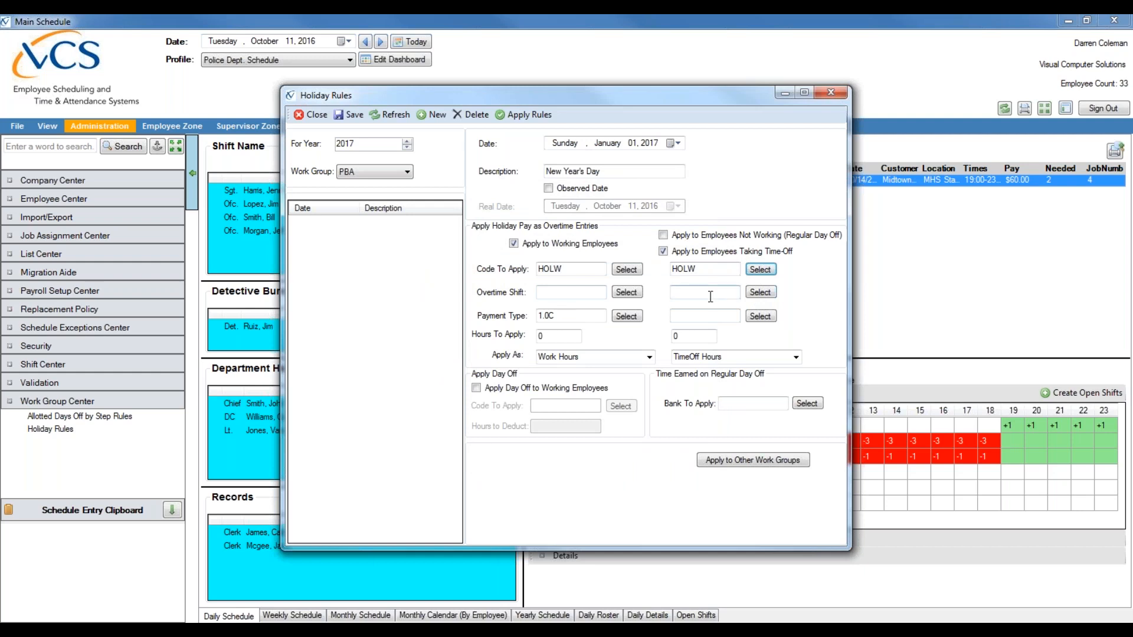
{"action": "mouse_move", "coordinate": [710, 295]}
{"action": "left_click", "coordinate": [690, 291]}
{"action": "left_click", "coordinate": [683, 316]}
{"action": "left_click", "coordinate": [755, 317]}
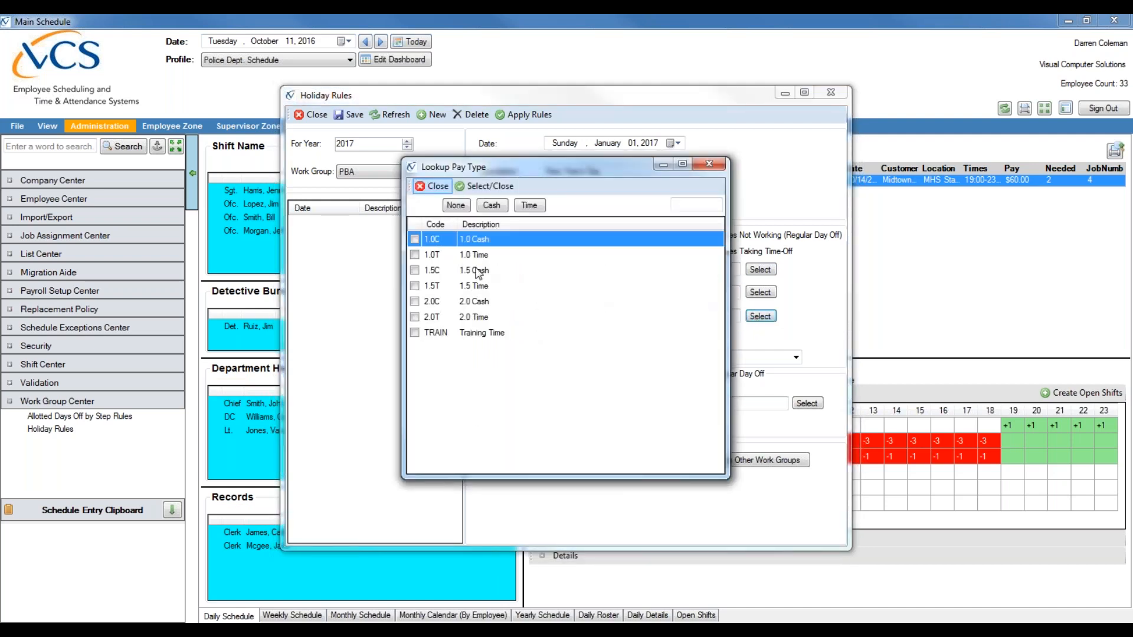
{"action": "double_click", "coordinate": [416, 255]}
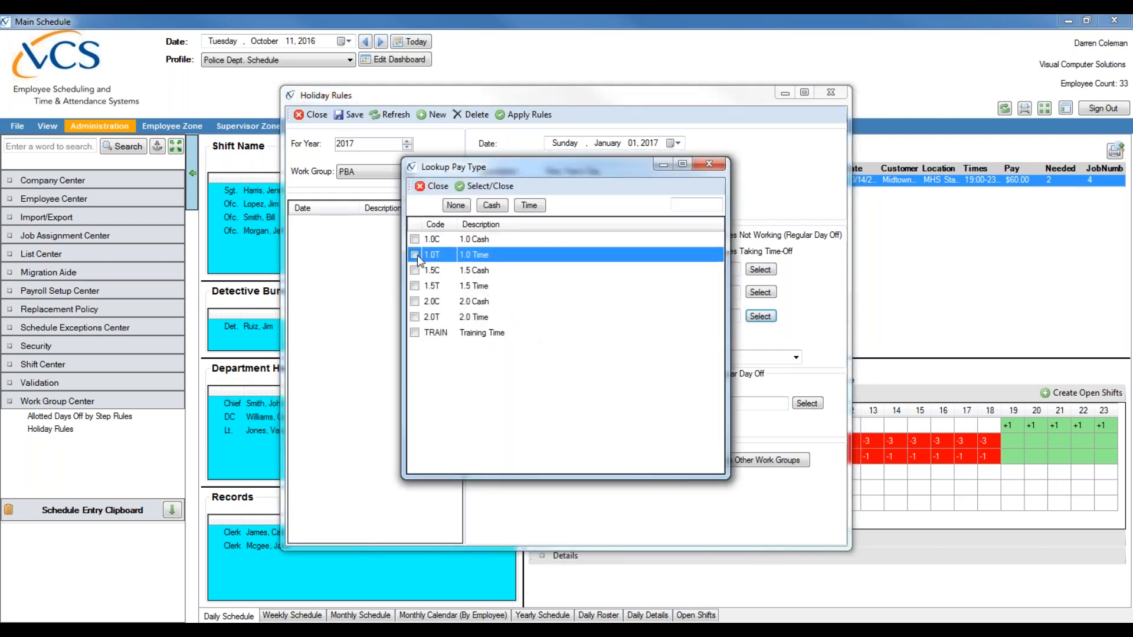
{"action": "left_click", "coordinate": [761, 317]}
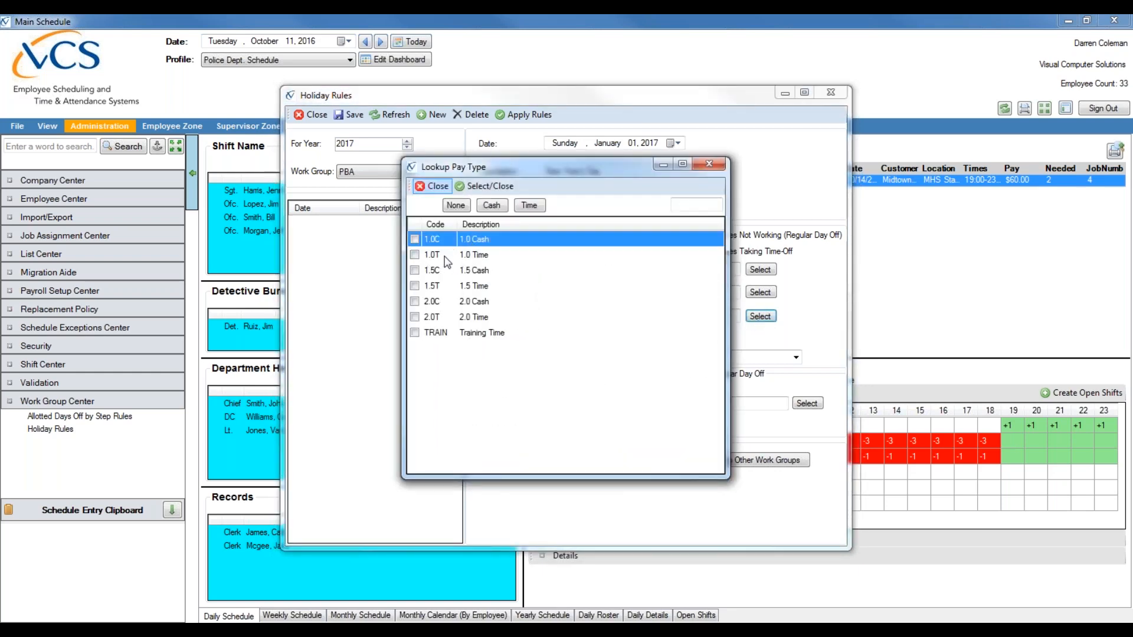
{"action": "double_click", "coordinate": [466, 259]}
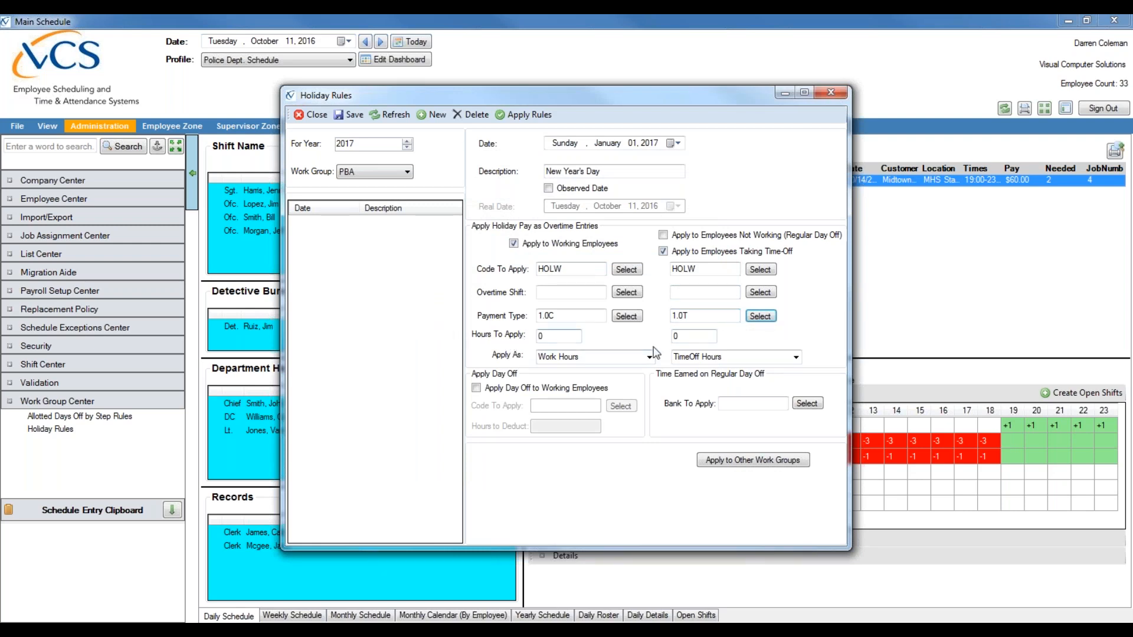
{"action": "left_click", "coordinate": [700, 336]}
{"action": "left_click", "coordinate": [793, 359]}
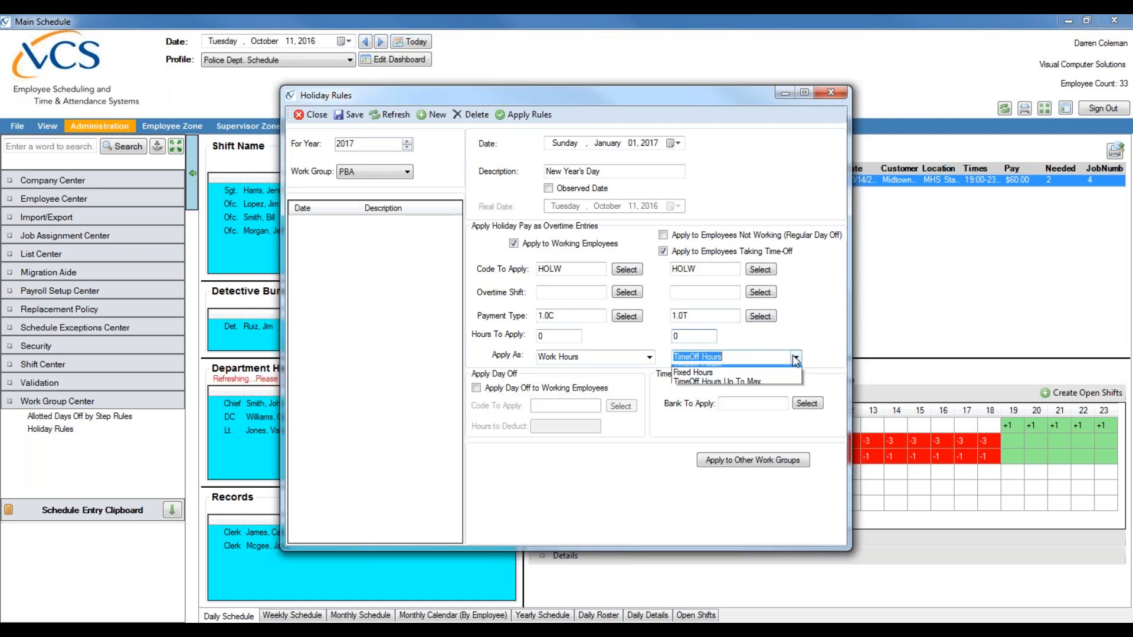
{"action": "left_click", "coordinate": [778, 369]}
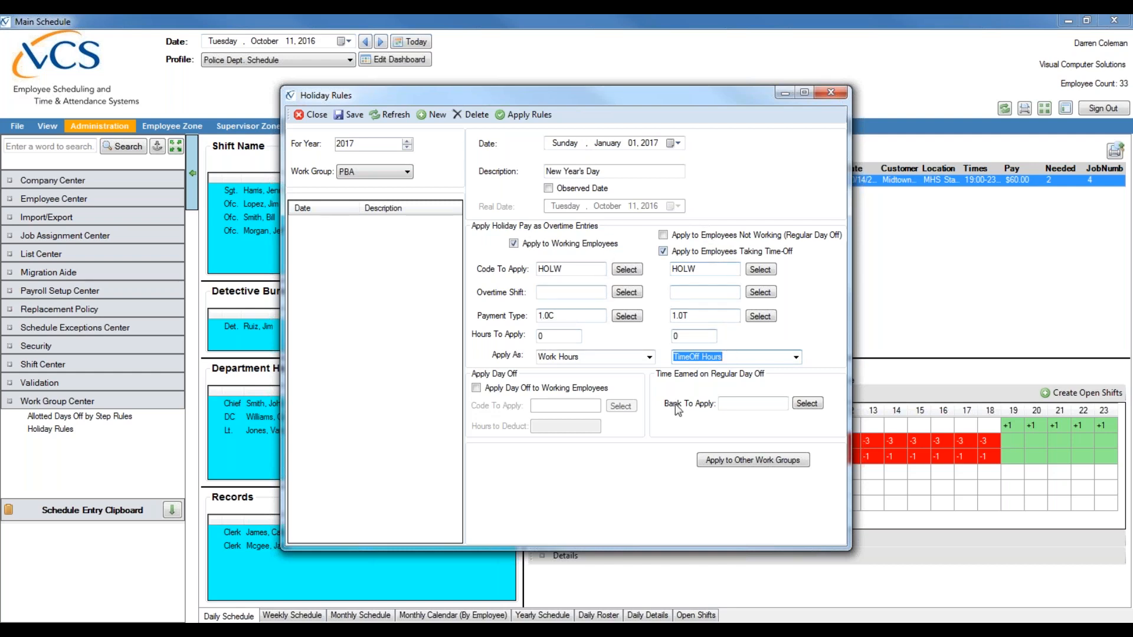
Step: Include the AFSCME work group in the New Year's Day rule, save it, and open the saved rule
{"action": "left_click", "coordinate": [718, 460]}
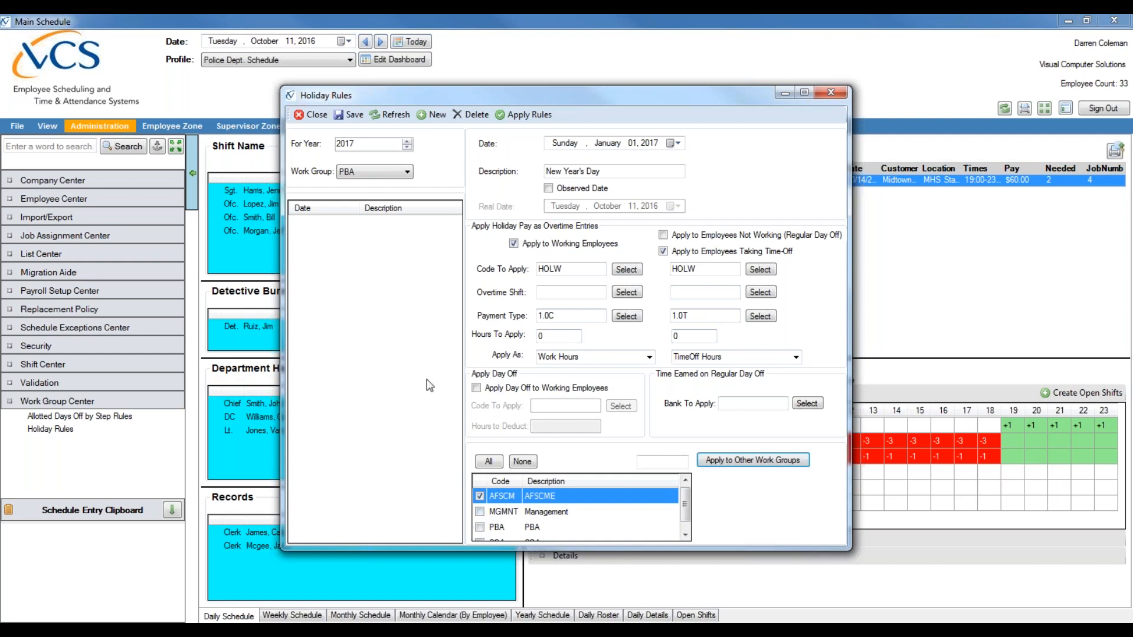
{"action": "left_click", "coordinate": [347, 115]}
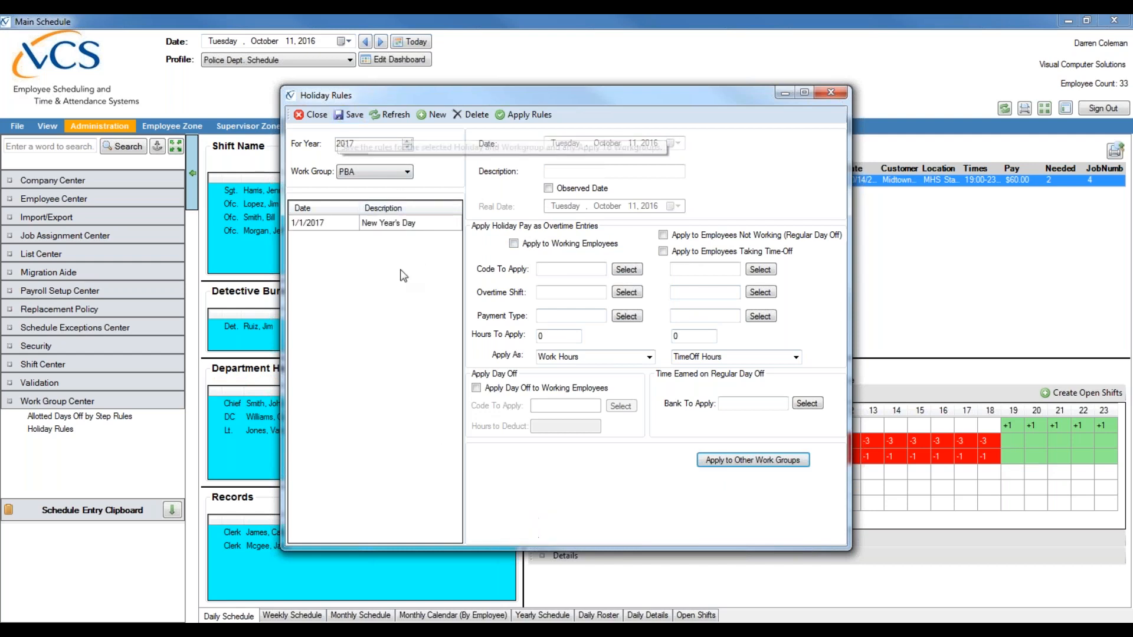
{"action": "left_click", "coordinate": [397, 224]}
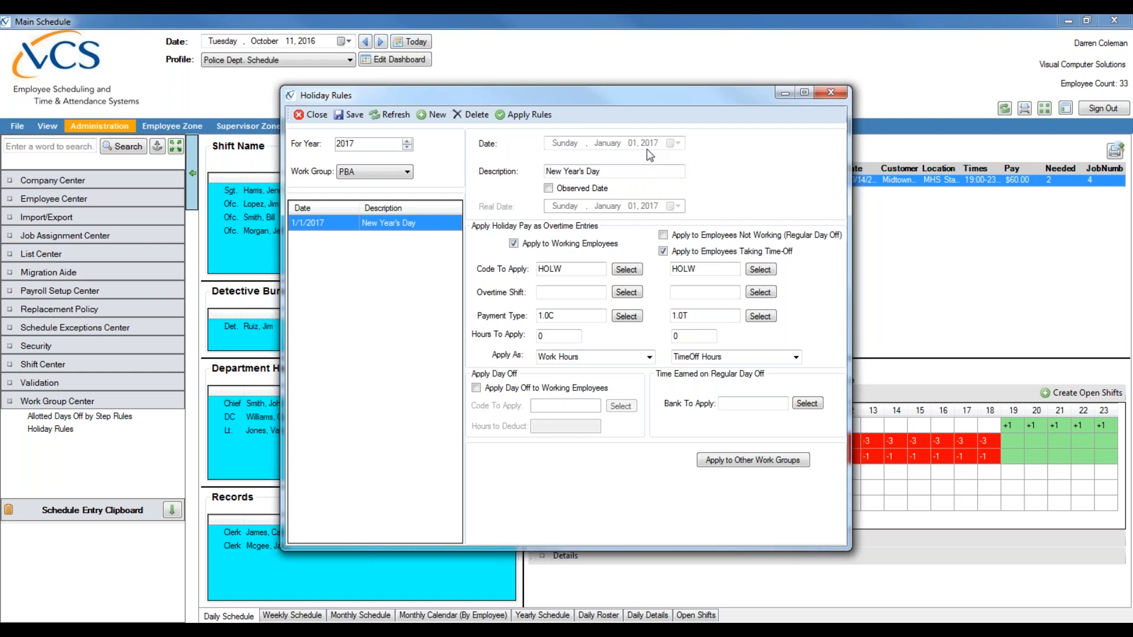
{"action": "left_click", "coordinate": [626, 167]}
Step: Try setting the working employees' payment type to 1.0T in the PBA New Year's Day rule
{"action": "left_click", "coordinate": [434, 115]}
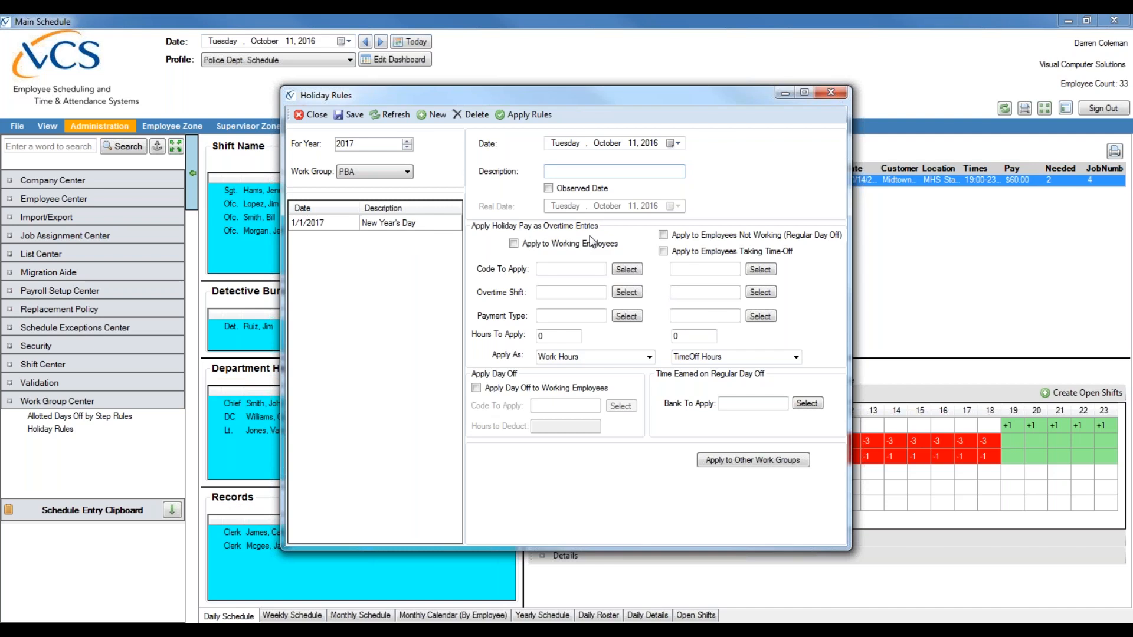
{"action": "left_click", "coordinate": [437, 226]}
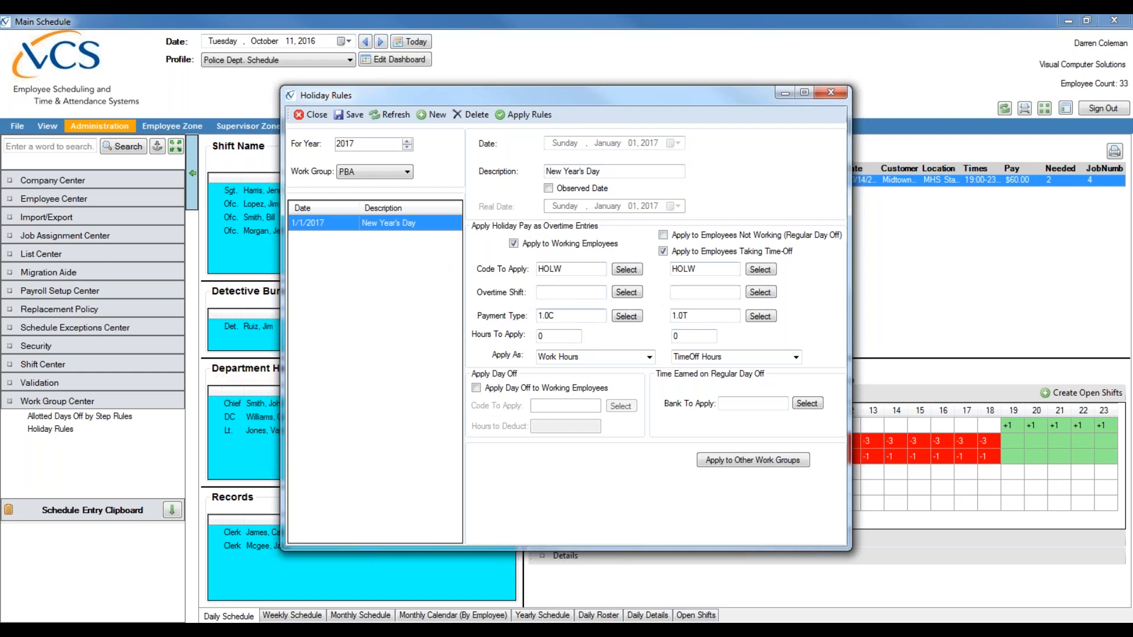
{"action": "left_click", "coordinate": [626, 316]}
{"action": "double_click", "coordinate": [416, 253]}
{"action": "left_click", "coordinate": [679, 336]}
Step: Switch to the Management work group's 2016 holiday rules and review its Thanksgiving rule
{"action": "left_click", "coordinate": [367, 174]}
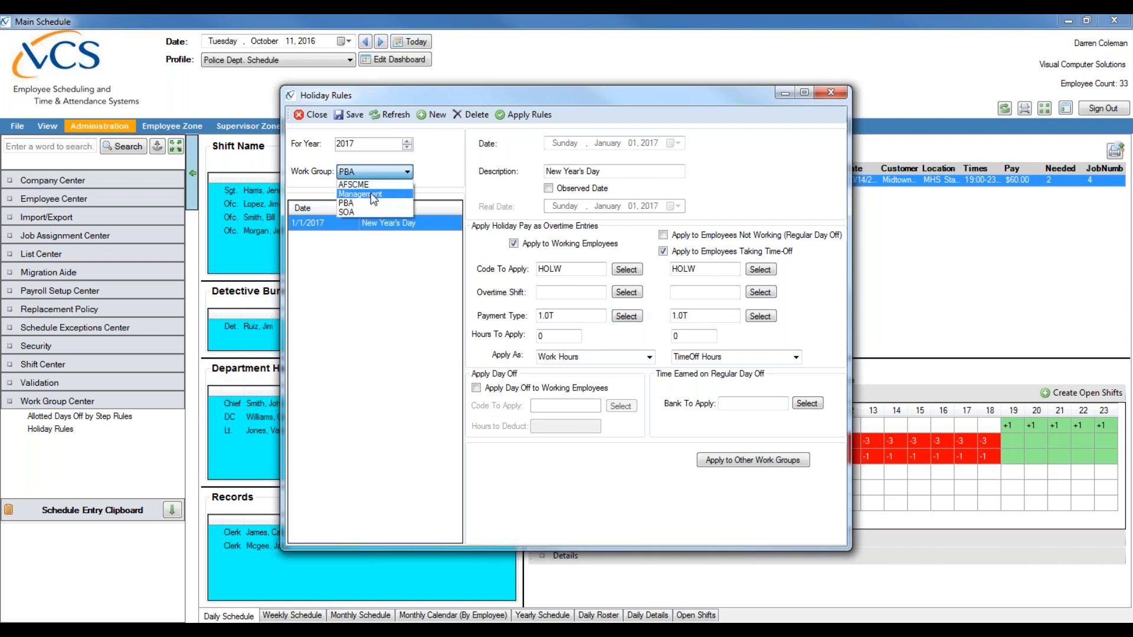
{"action": "left_click", "coordinate": [371, 194]}
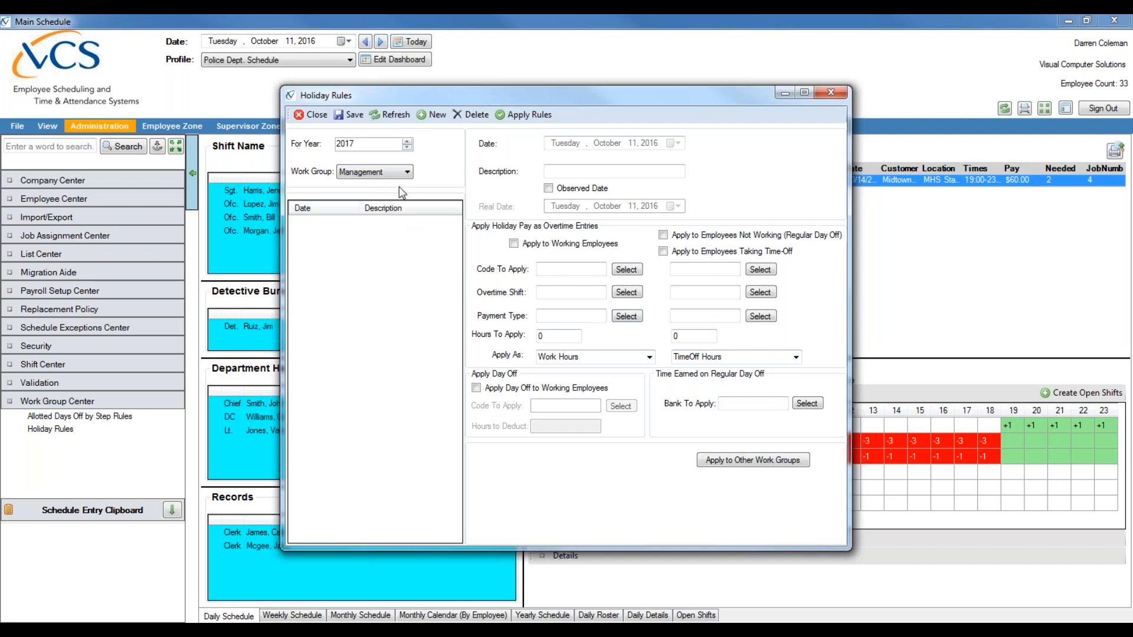
{"action": "left_click", "coordinate": [407, 147]}
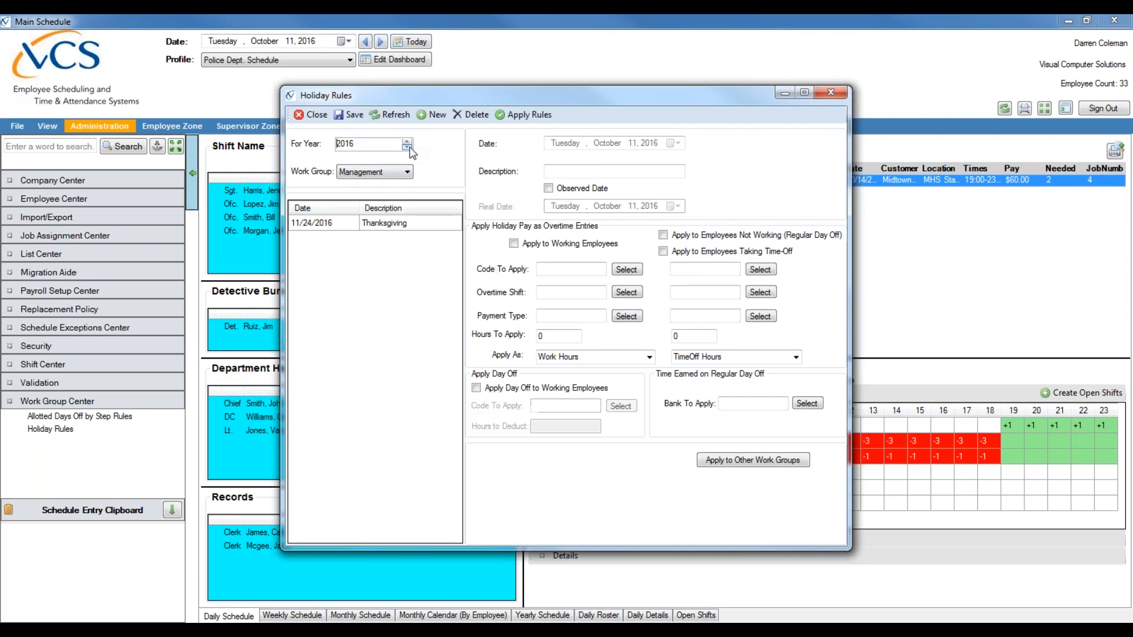
{"action": "left_click", "coordinate": [390, 223]}
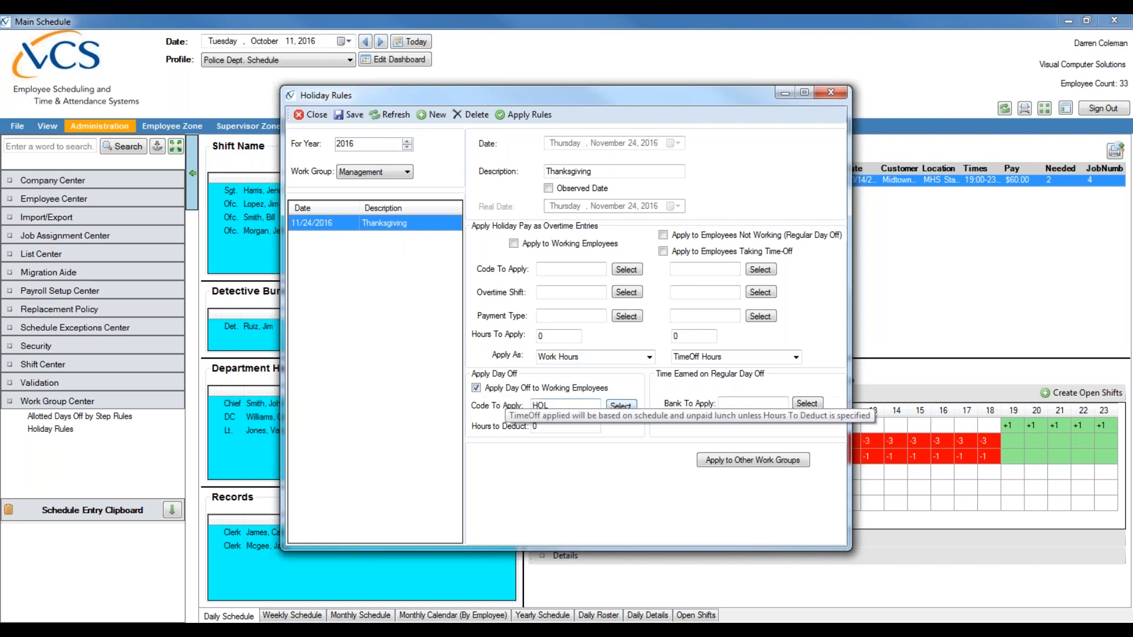
Step: Review the PBA work group's 2016 Labor Day and Thanksgiving Day holiday rules
{"action": "left_click", "coordinate": [375, 173]}
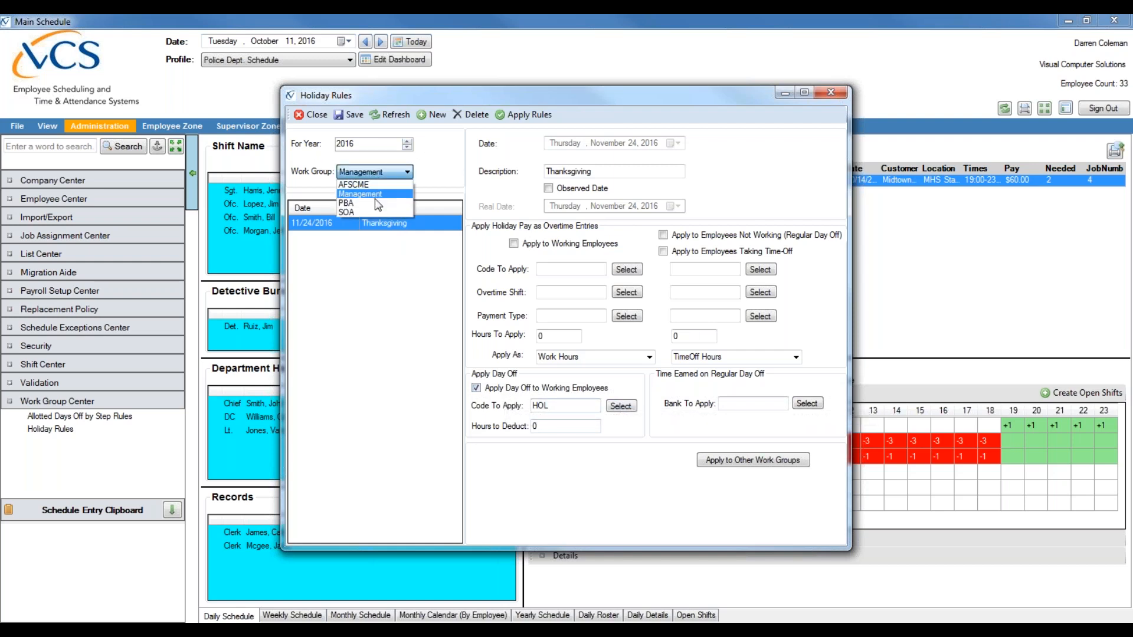
{"action": "left_click", "coordinate": [380, 203]}
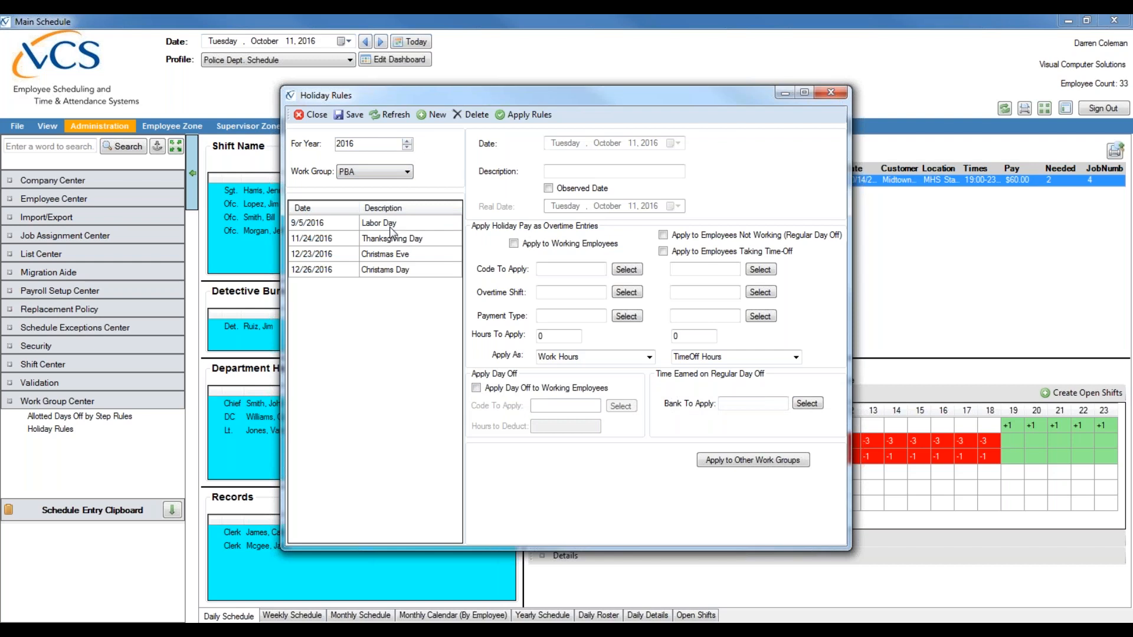
{"action": "left_click", "coordinate": [389, 225]}
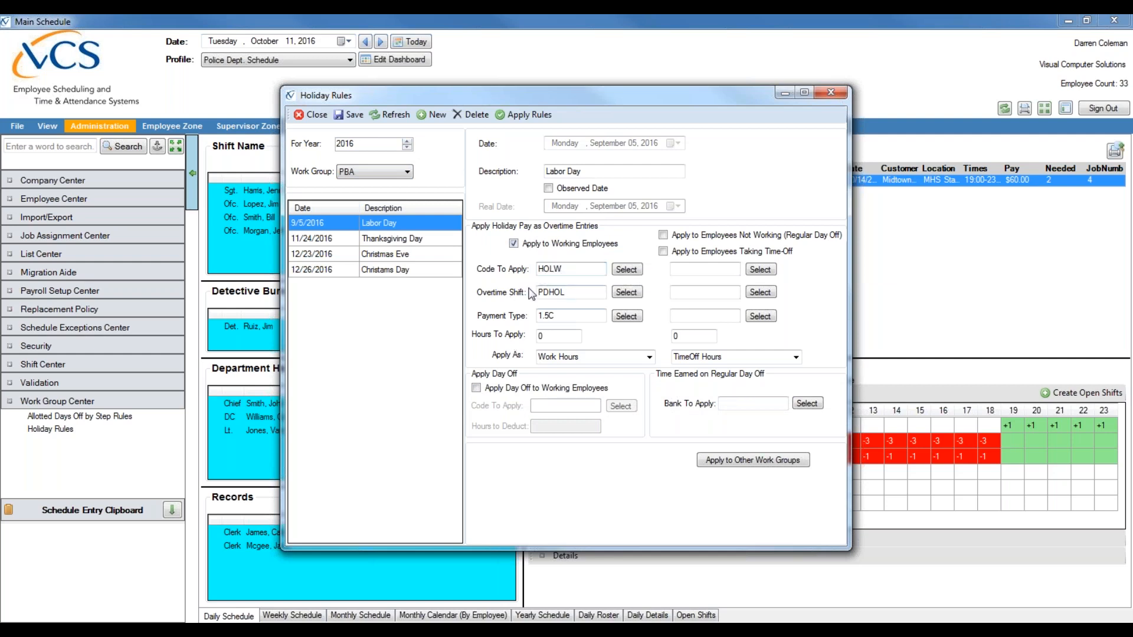
{"action": "left_click", "coordinate": [413, 240]}
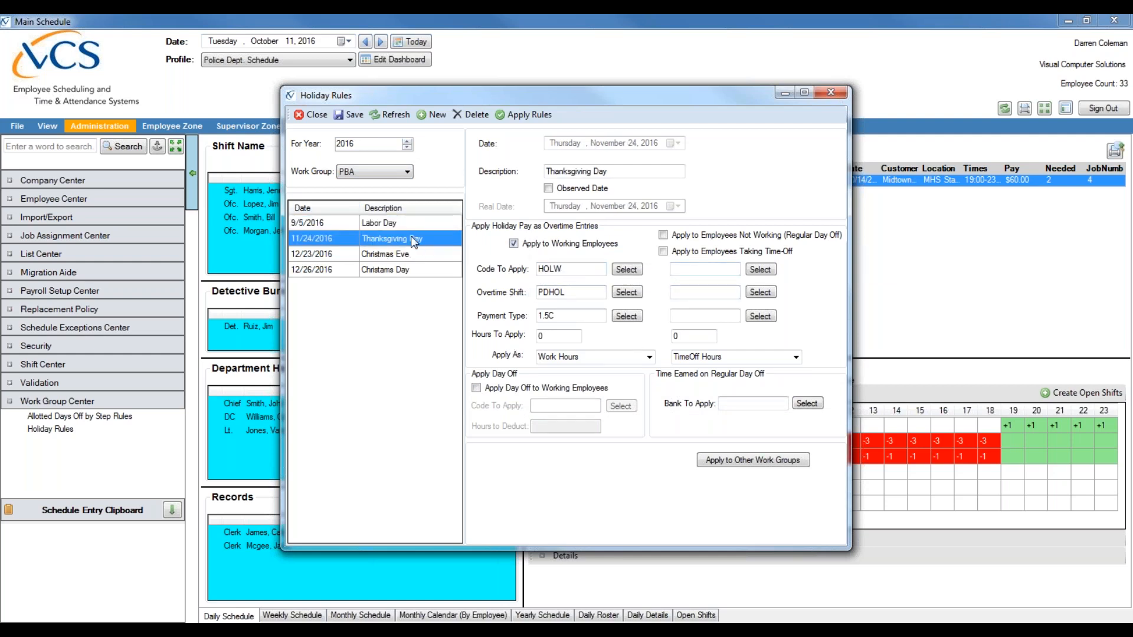
Step: Return to the PBA holiday rules for 2017 and open the New Year's Day rule
{"action": "left_click", "coordinate": [407, 141]}
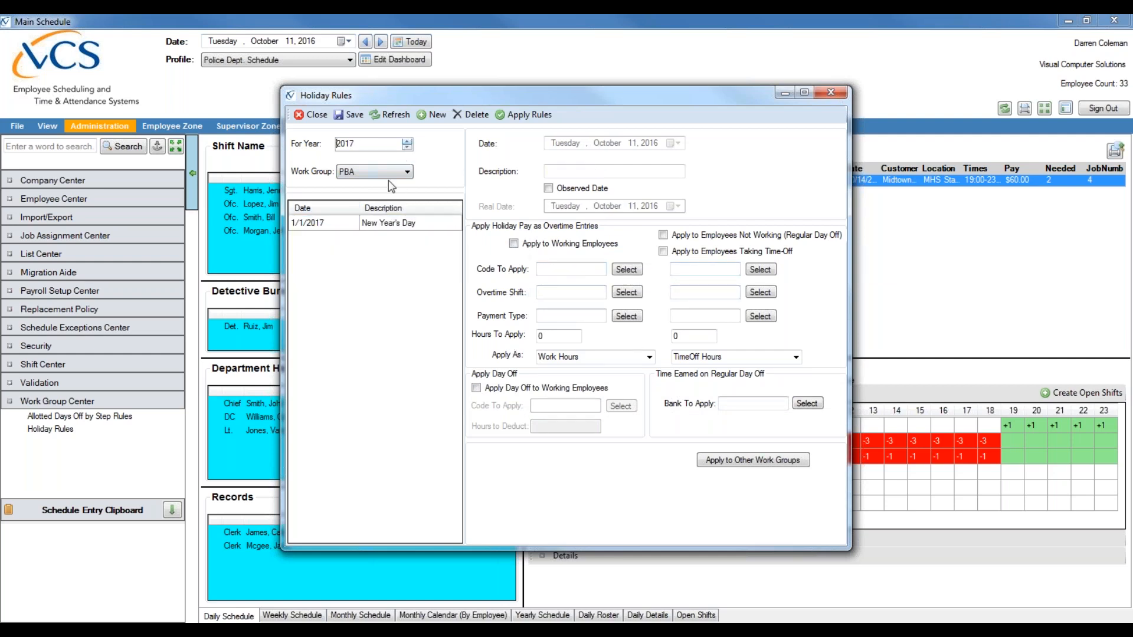
{"action": "left_click", "coordinate": [392, 223]}
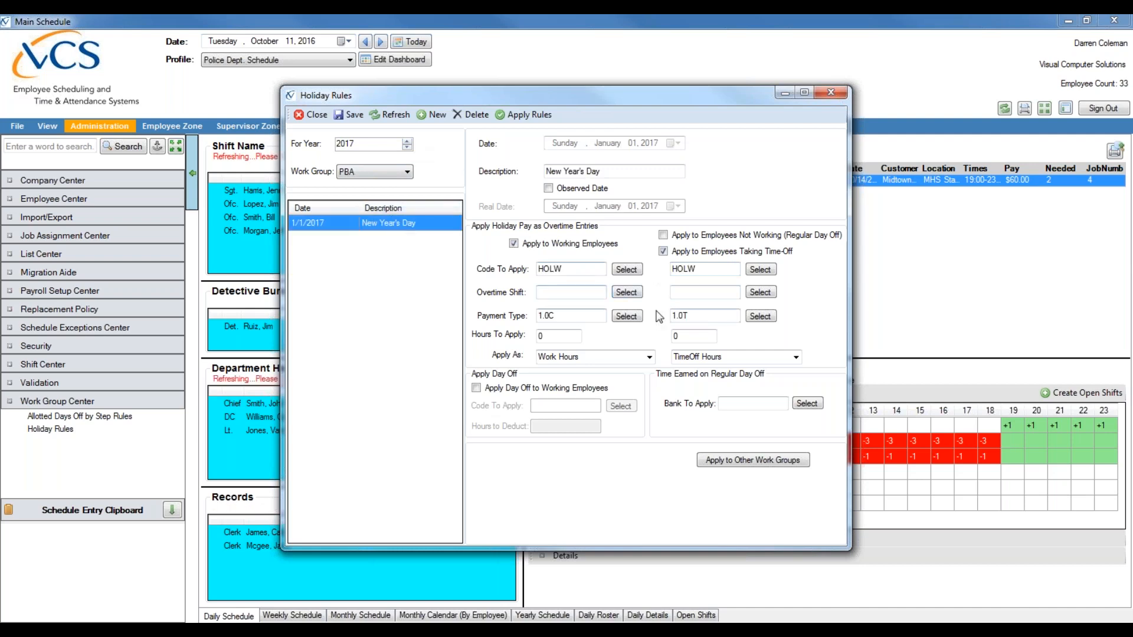
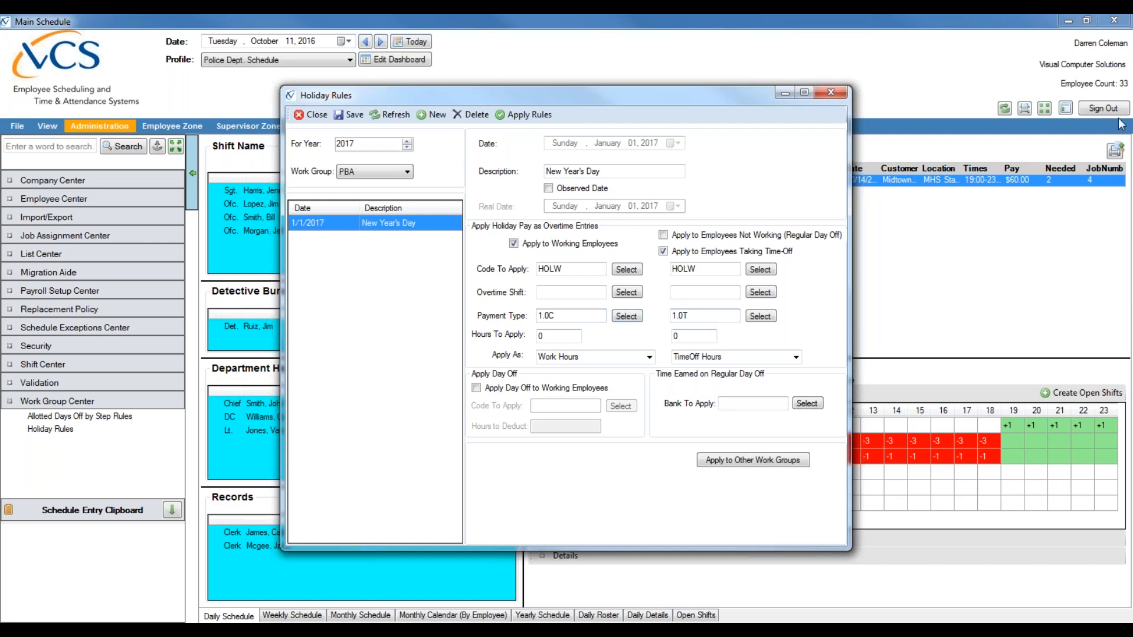
{"action": "left_click", "coordinate": [1119, 44]}
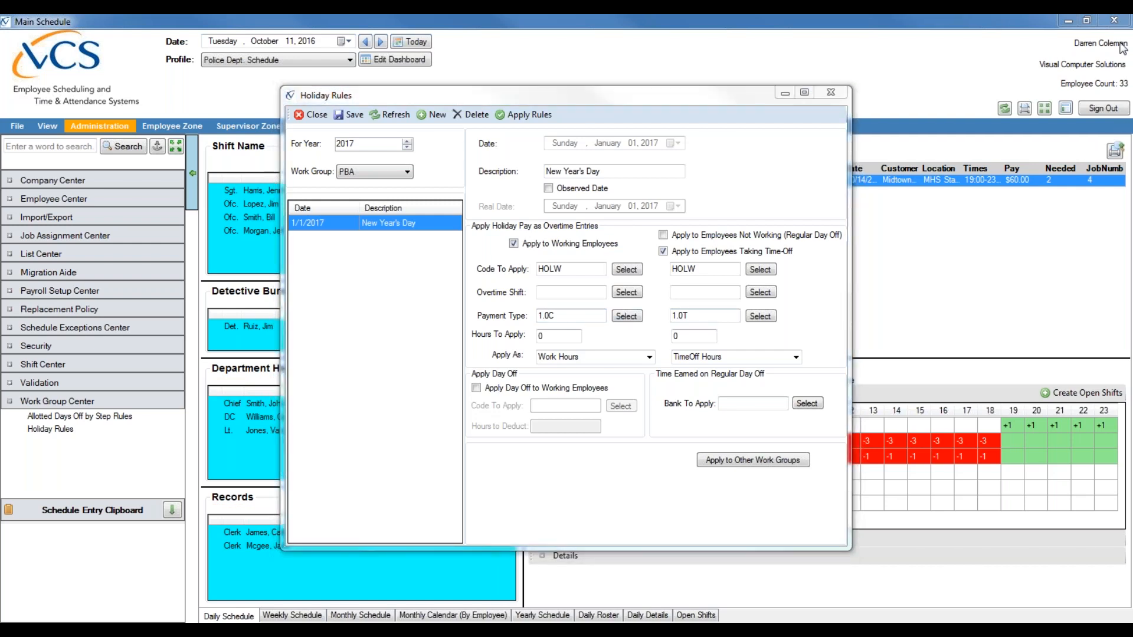